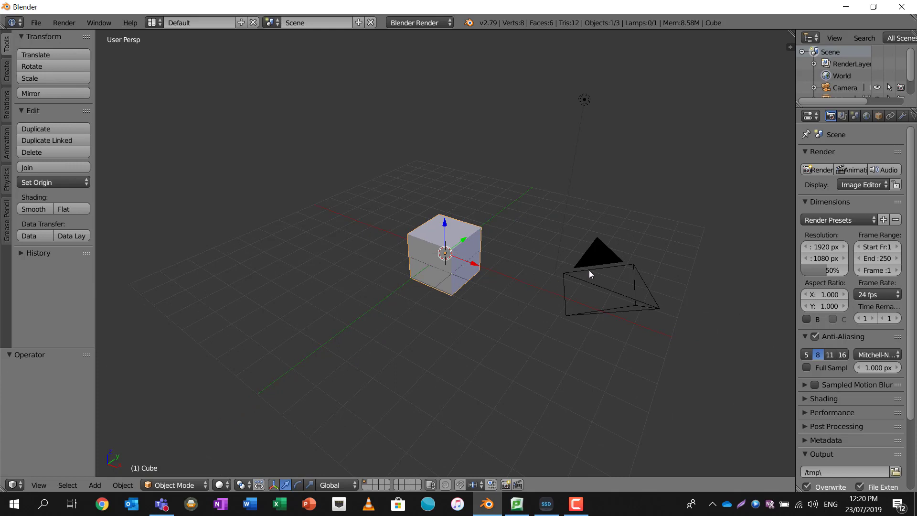
Select the scene camera, look through it at the cube, and clear the selection.
right_click(600, 260)
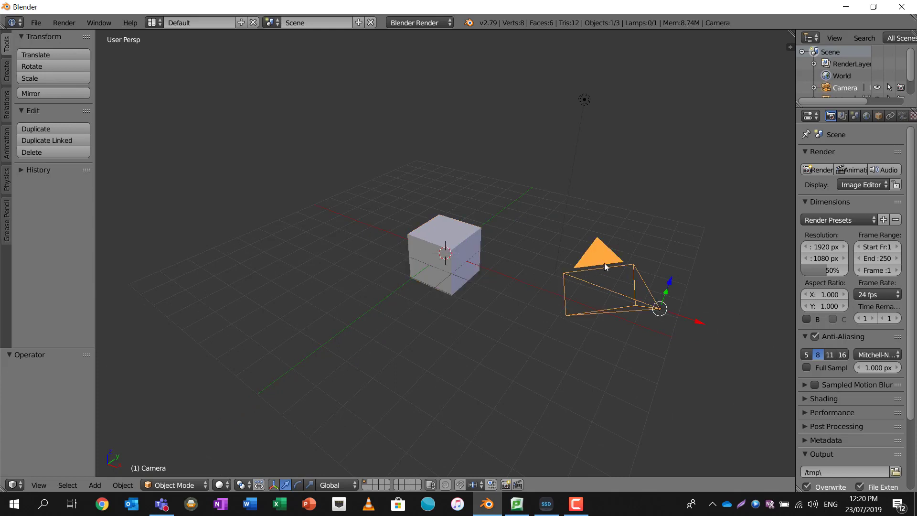
middle_drag(652, 295, 644, 225)
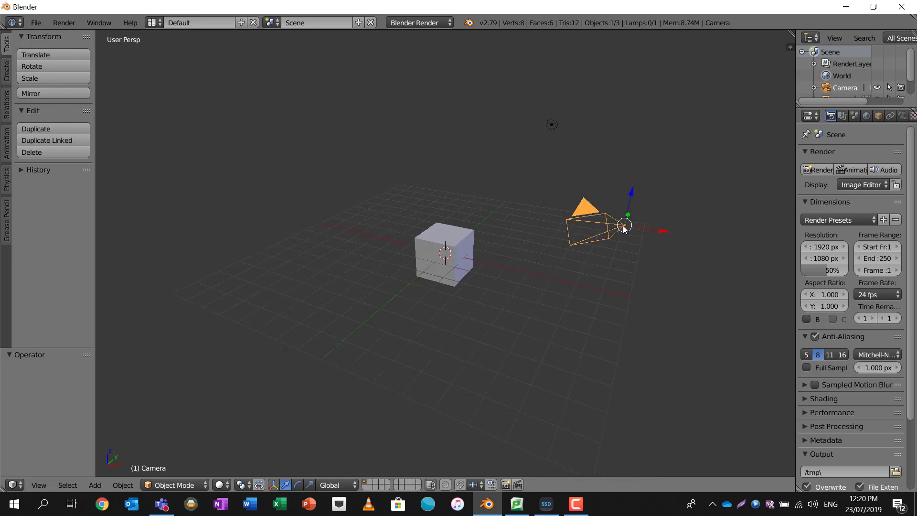
middle_drag(623, 226, 599, 227)
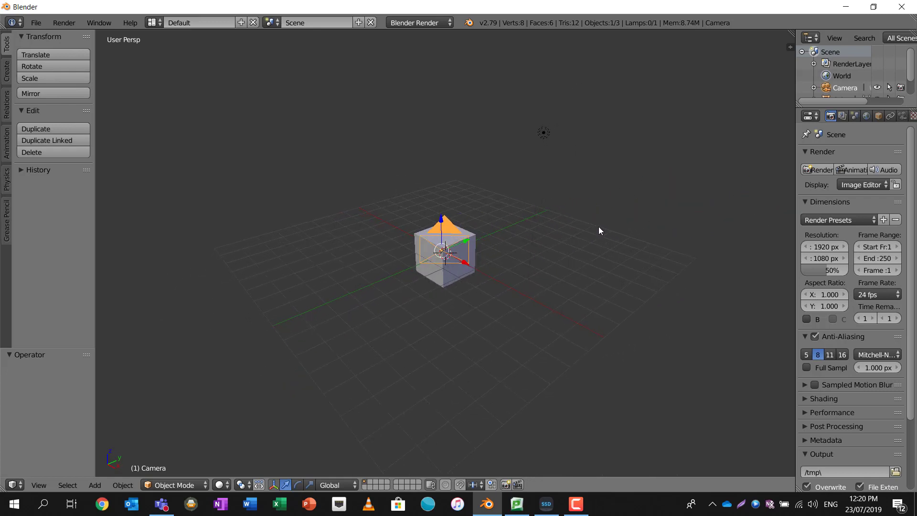
scroll(485, 236, down, 2)
scroll(483, 233, up, 5)
scroll(423, 182, down, 2)
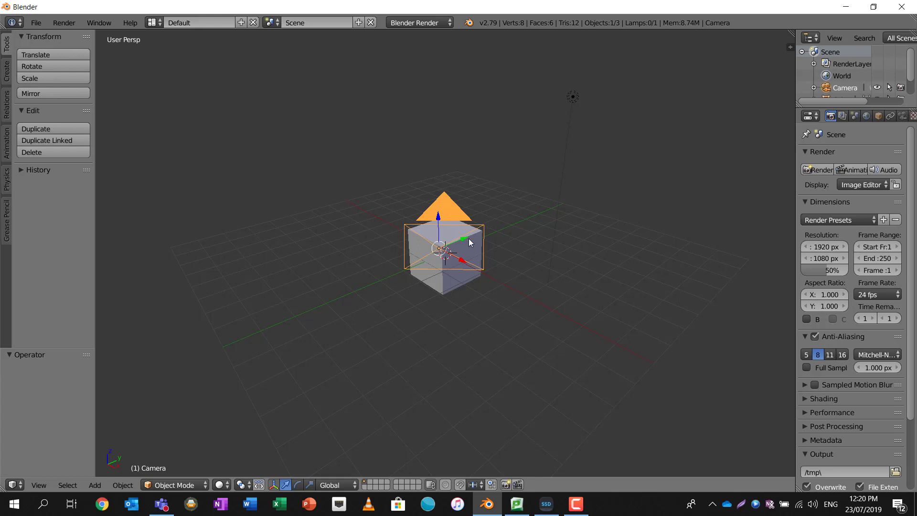
key(KP_0)
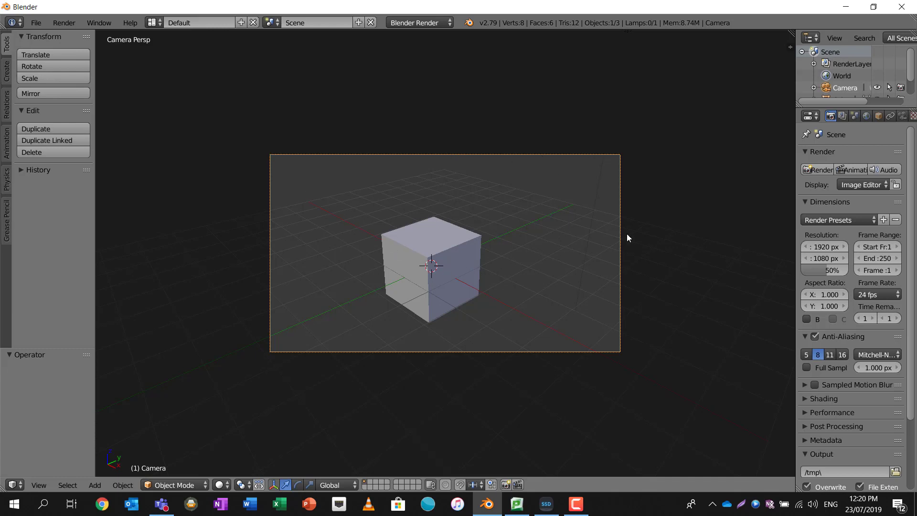
key(a)
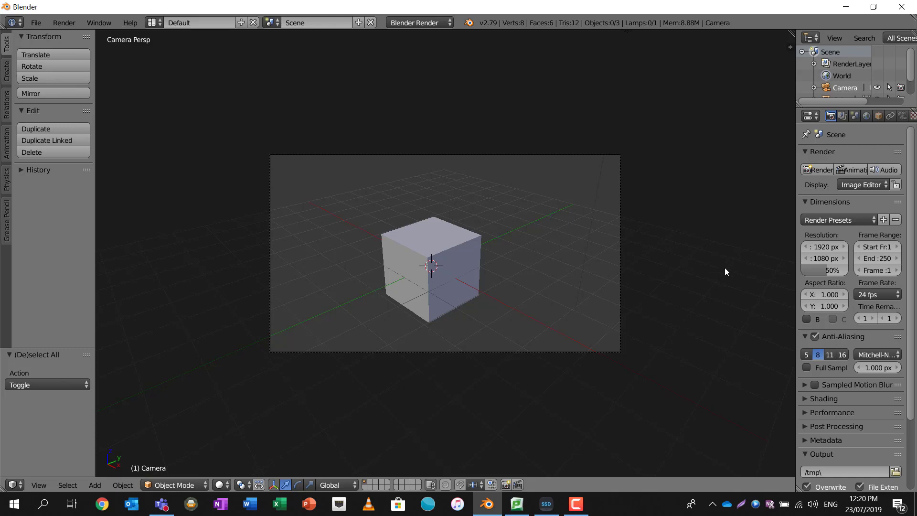
Start the Screencast Keys display in the 3D view.
key(n)
scroll(724, 277, down, 10)
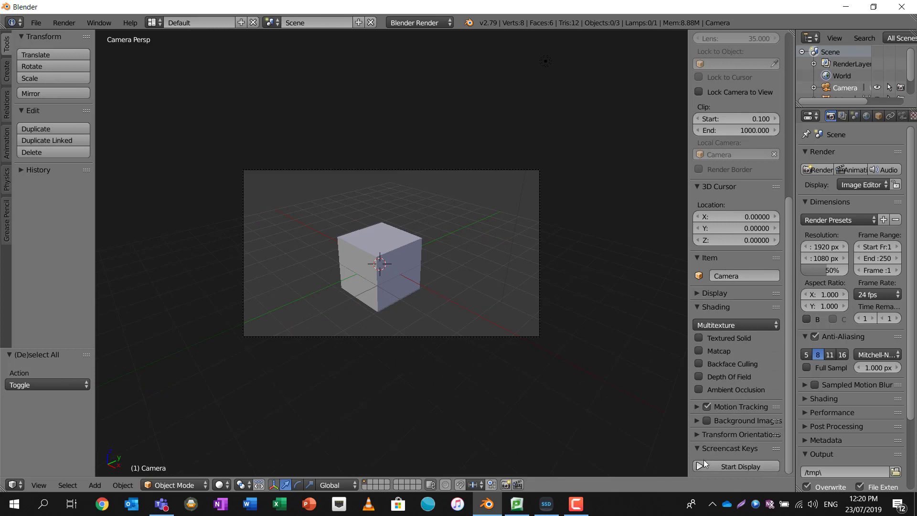
click(704, 463)
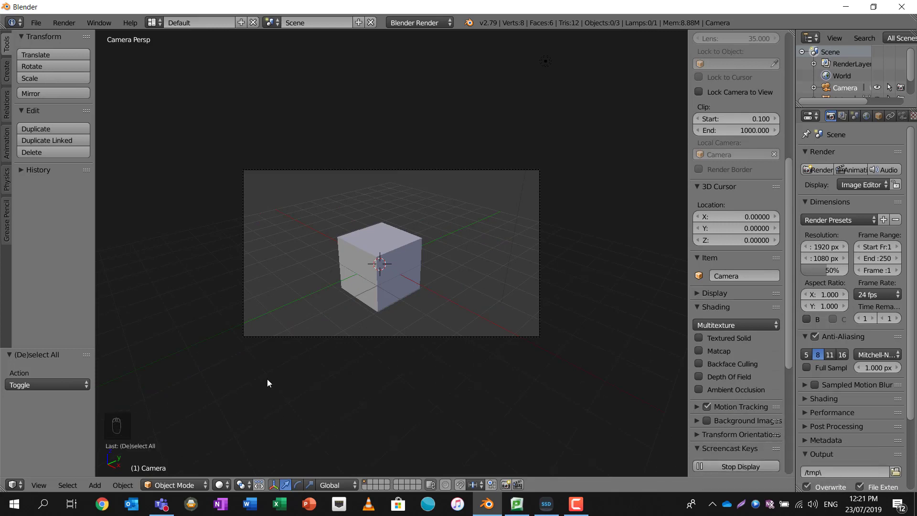
key(n)
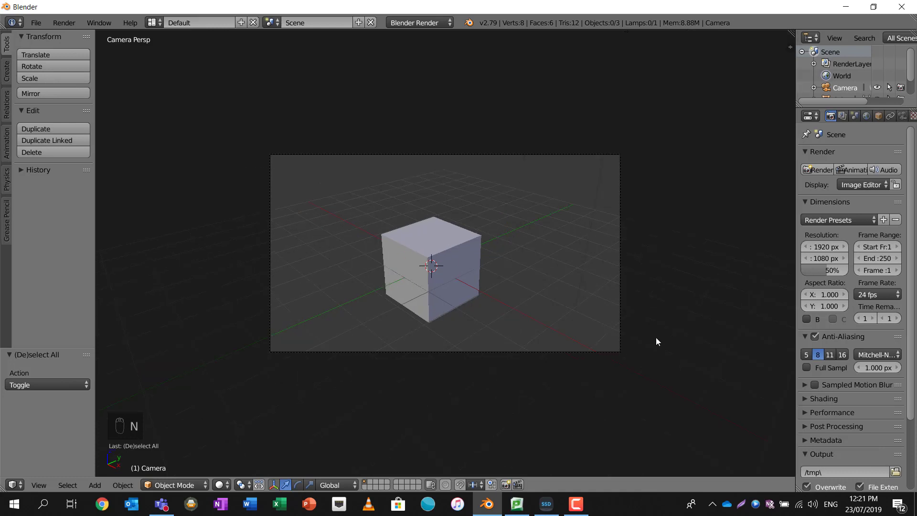
Reframe the camera using Lock Camera to View so the cube is centred and nearly fills the frame height, and turn the lock off.
key(n)
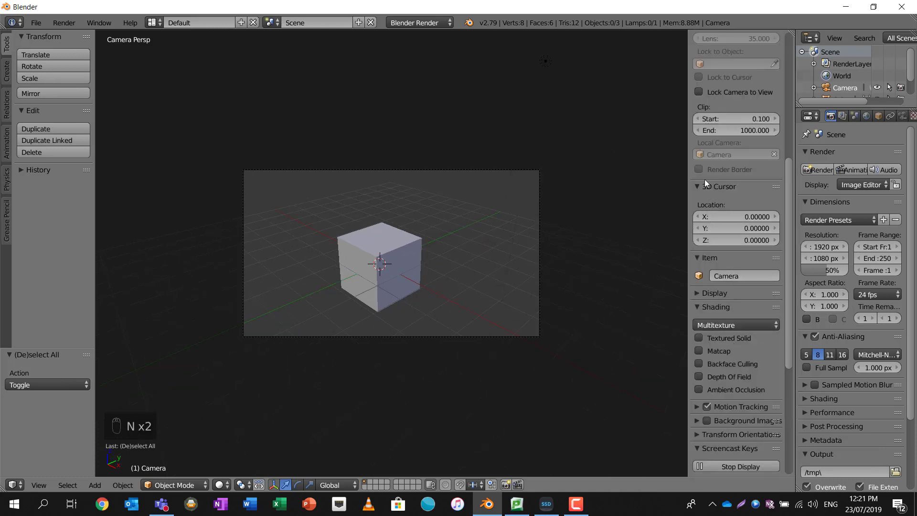
scroll(716, 105, up, 3)
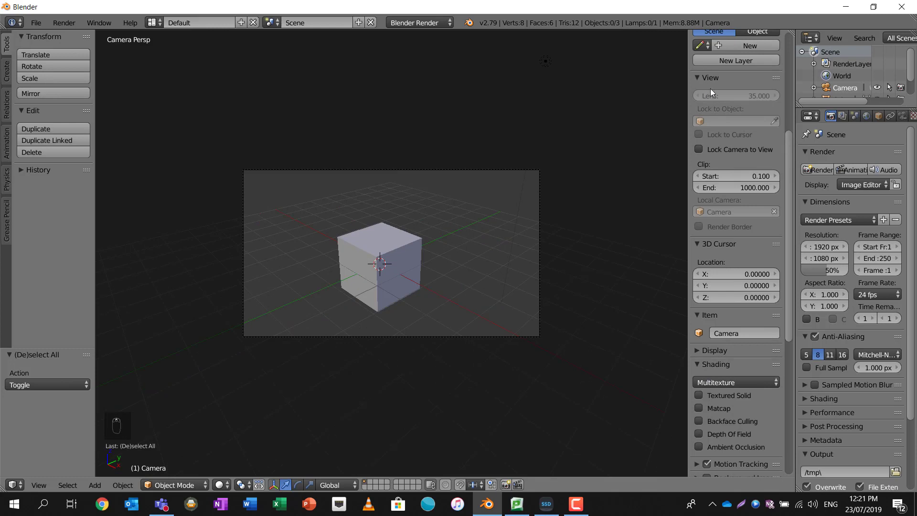
click(700, 150)
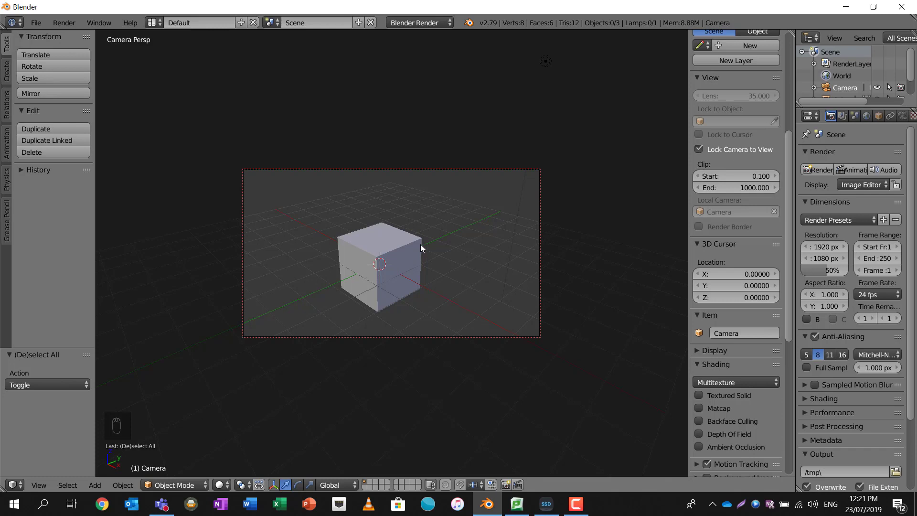
shift+middle_drag(414, 242, 429, 229)
scroll(416, 237, up, 4)
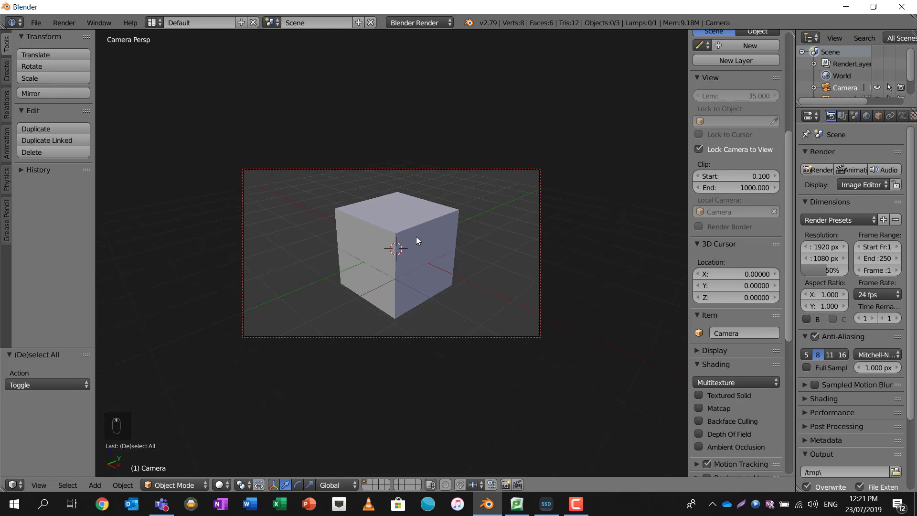
scroll(417, 236, up, 2)
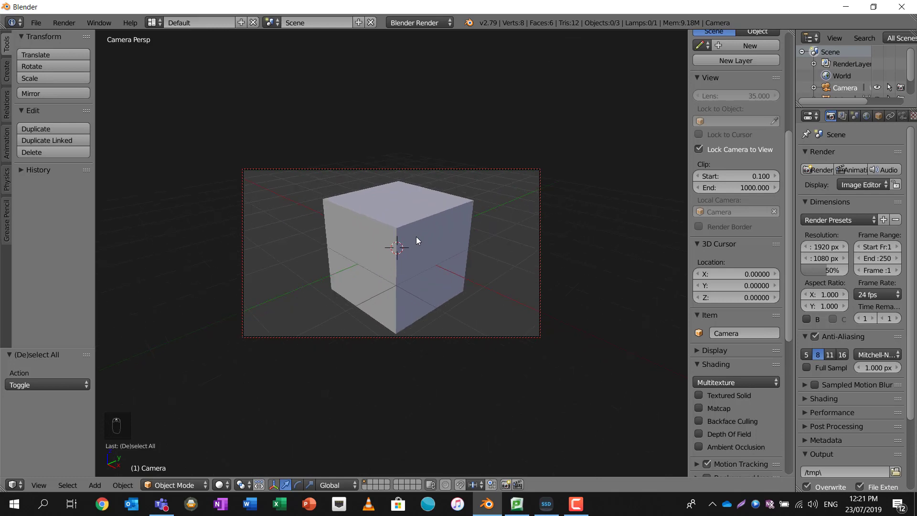
click(698, 150)
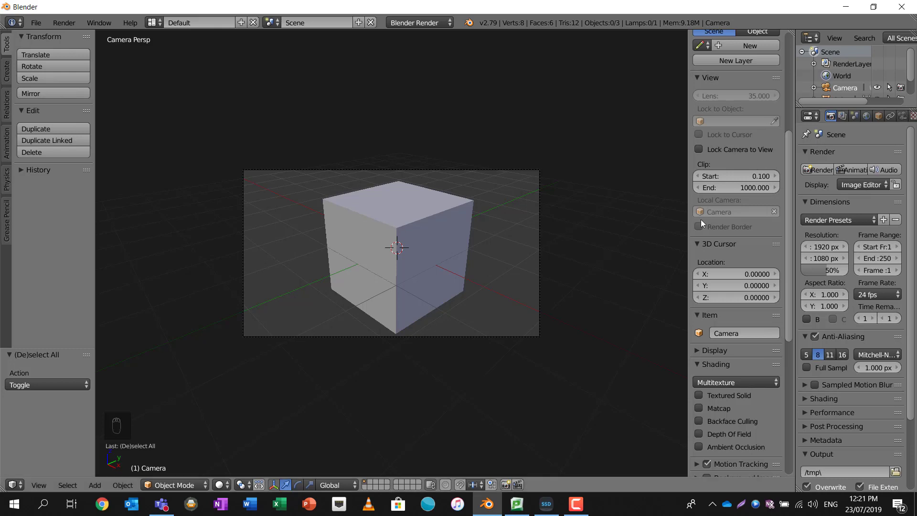
Render the camera view, then switch the engine to Cycles Render for a trial render, stopping it early and returning to the 3D view.
click(818, 171)
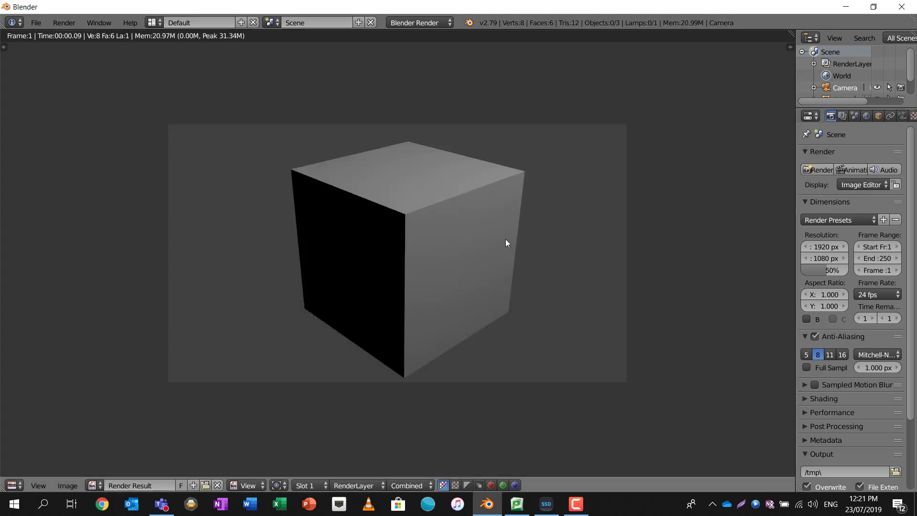
click(422, 25)
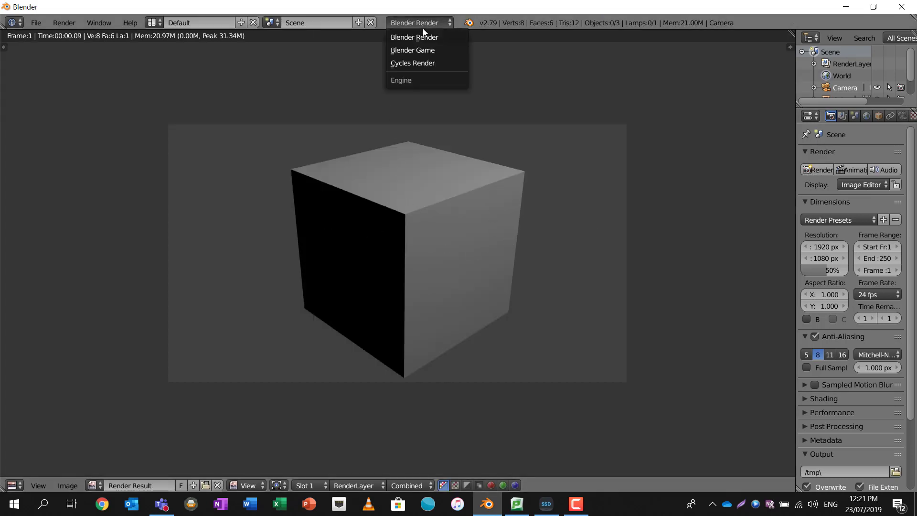
click(813, 167)
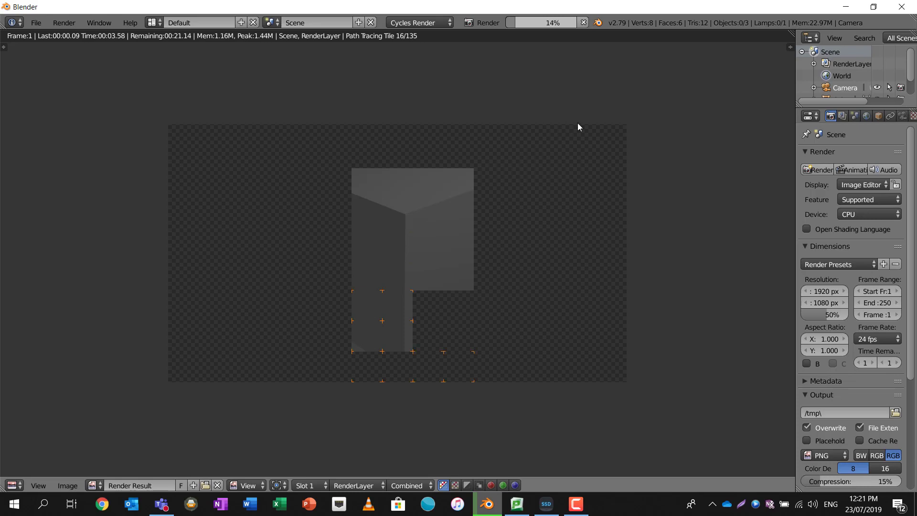
click(584, 23)
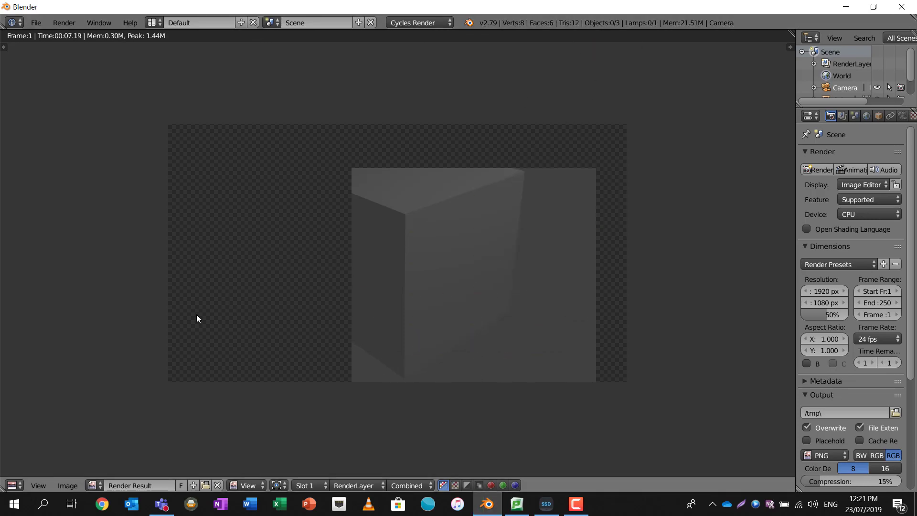
click(13, 485)
click(22, 469)
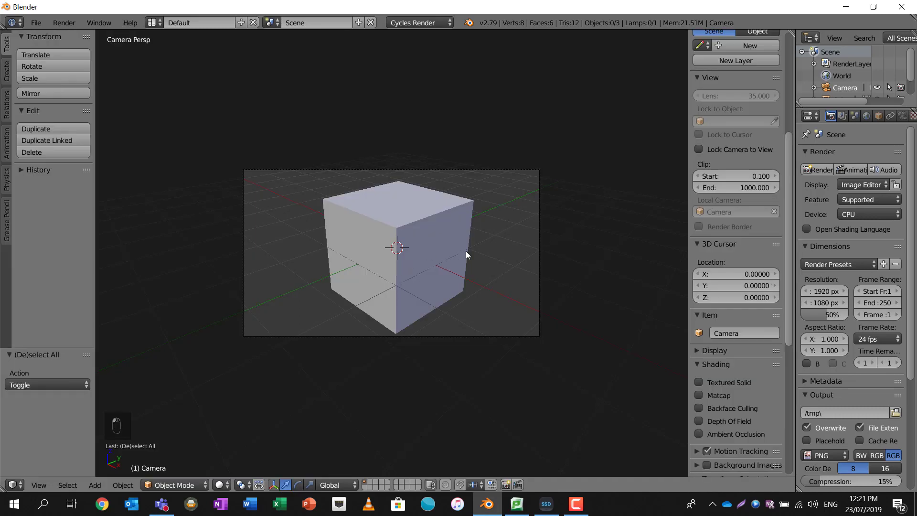
Leave the camera view and add a second camera beside the cube at about X 3.04, Y 1.36, Z -0.90.
scroll(465, 252, down, 2)
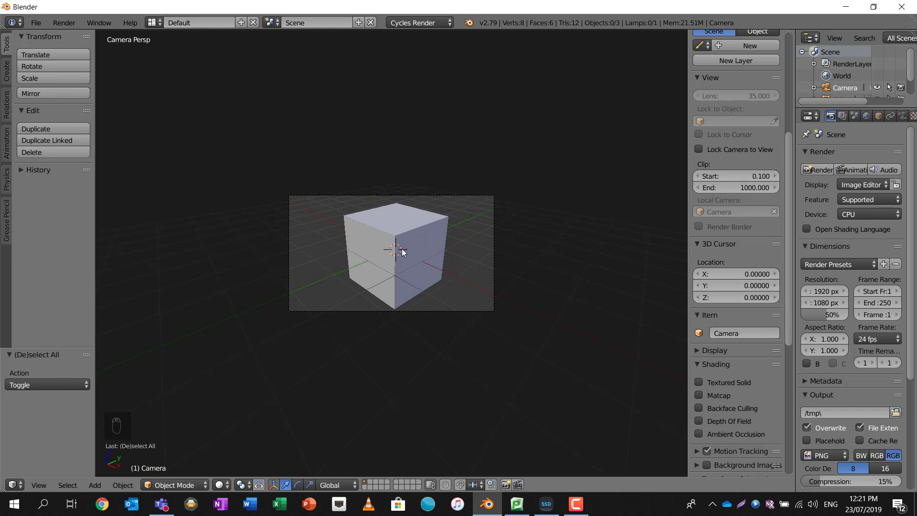
scroll(402, 249, up, 2)
scroll(402, 249, down, 6)
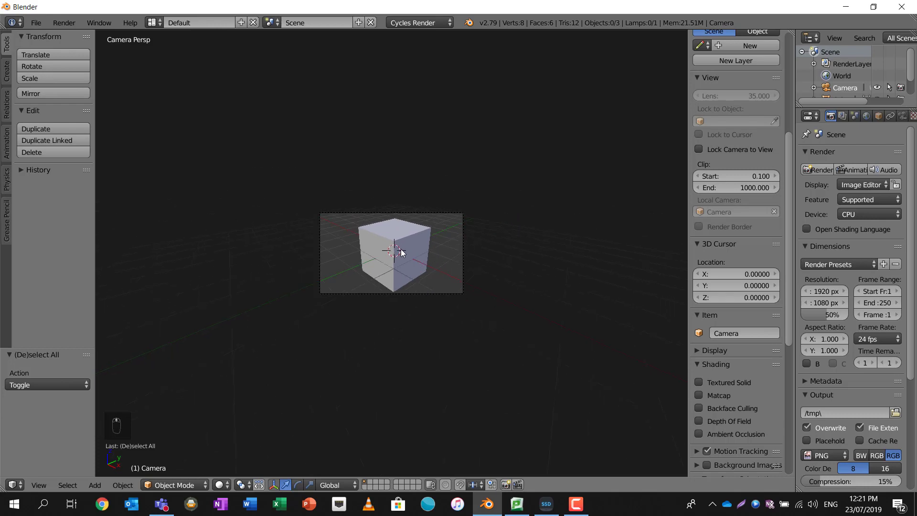
middle_drag(402, 249, 409, 291)
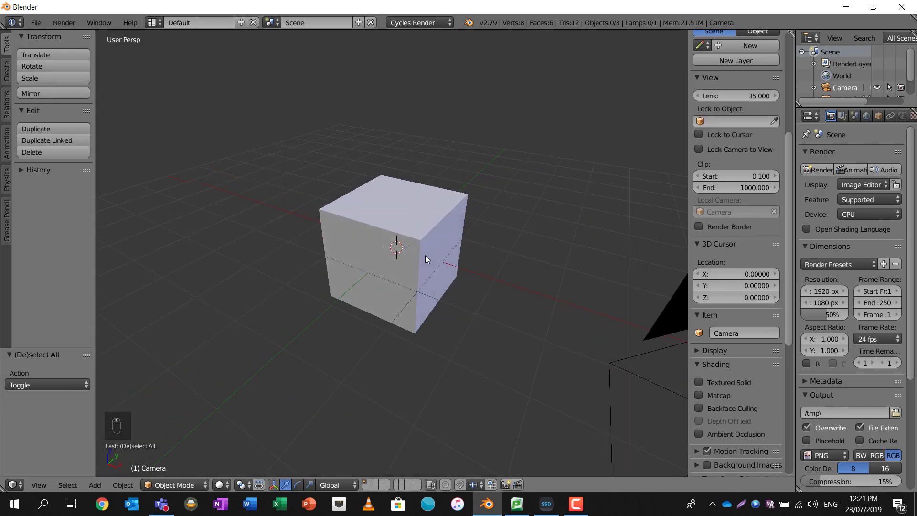
scroll(415, 258, down, 4)
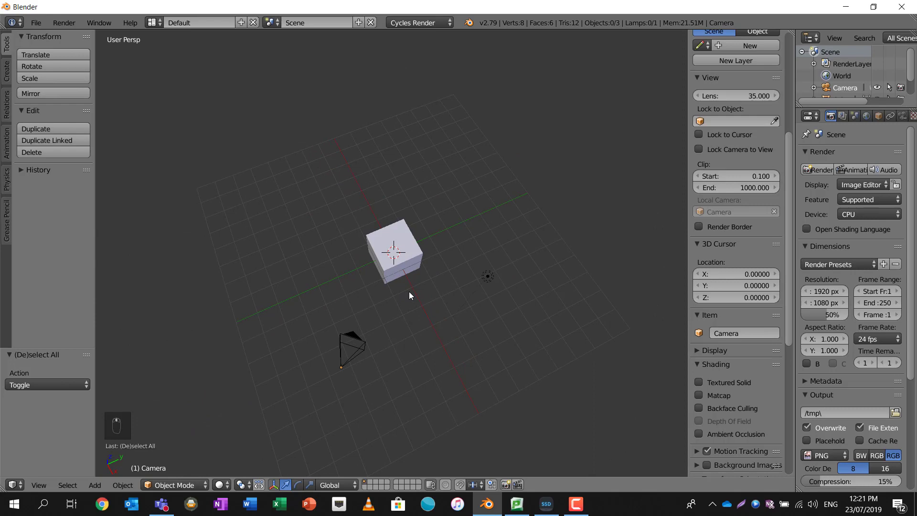
click(445, 299)
key(shift+a)
mouse_move(448, 303)
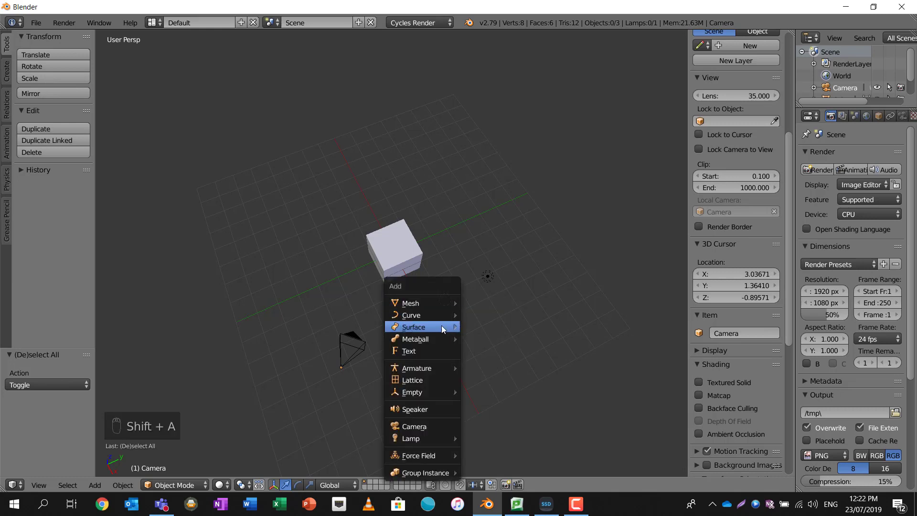
click(441, 426)
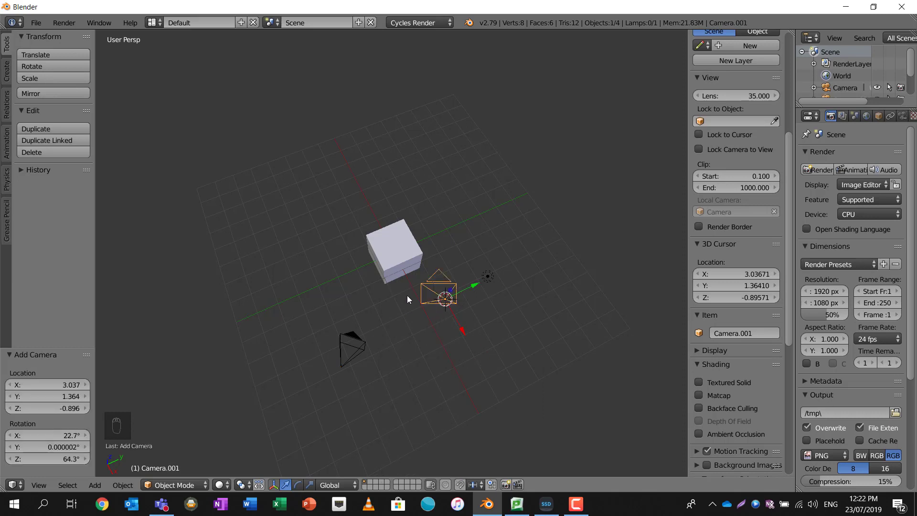
Enlarge the Outliner and select the original camera and the new one in turn to tell them apart.
middle_drag(427, 294, 442, 286)
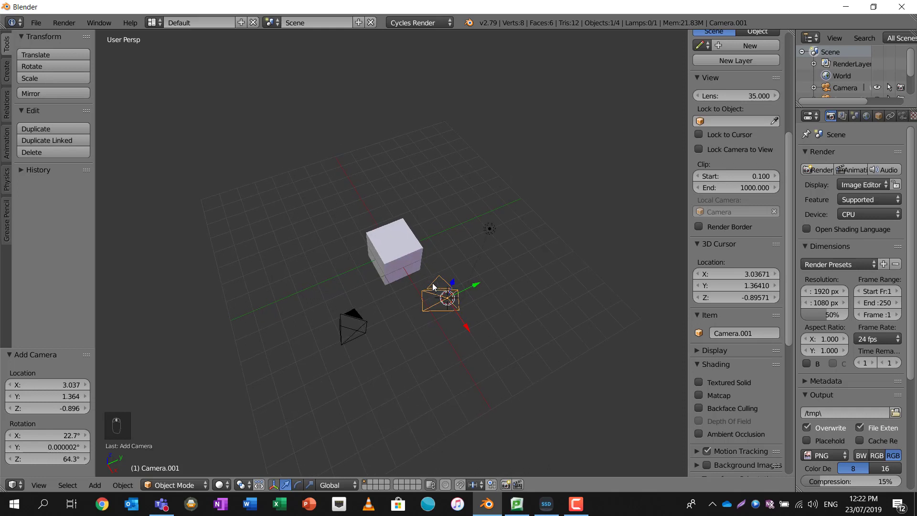
scroll(444, 282, up, 3)
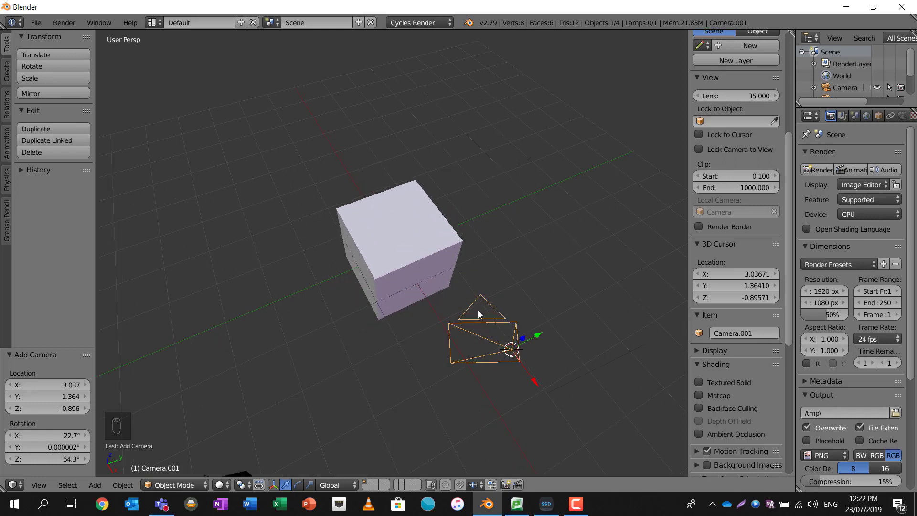
scroll(478, 311, down, 2)
shift+middle_drag(476, 313, 477, 278)
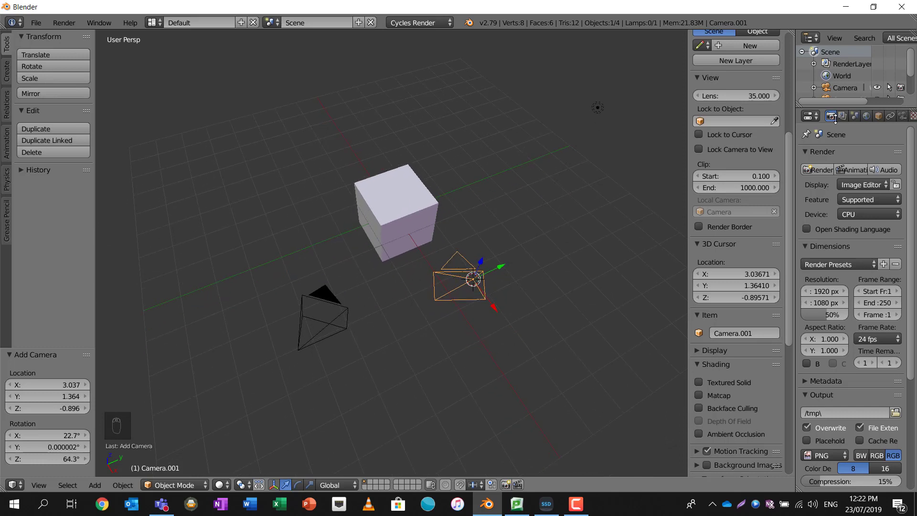
drag(860, 105, 863, 197)
click(843, 88)
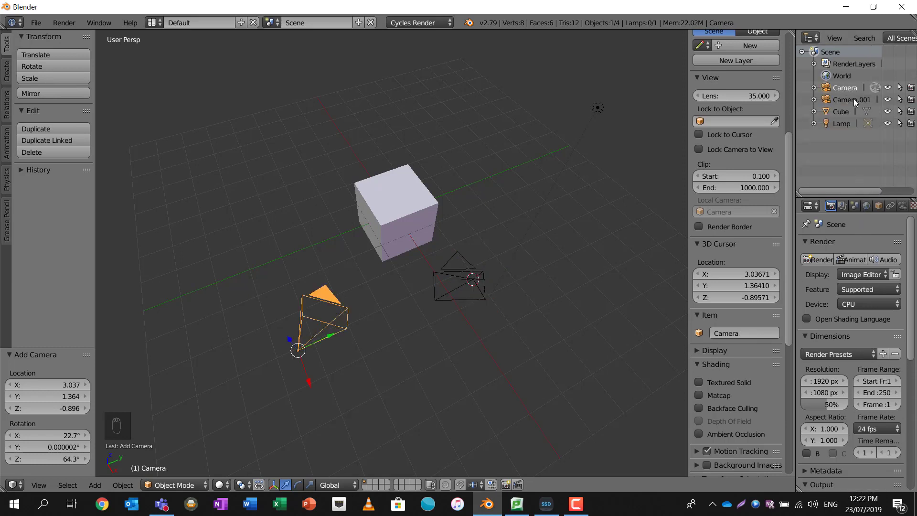
click(851, 99)
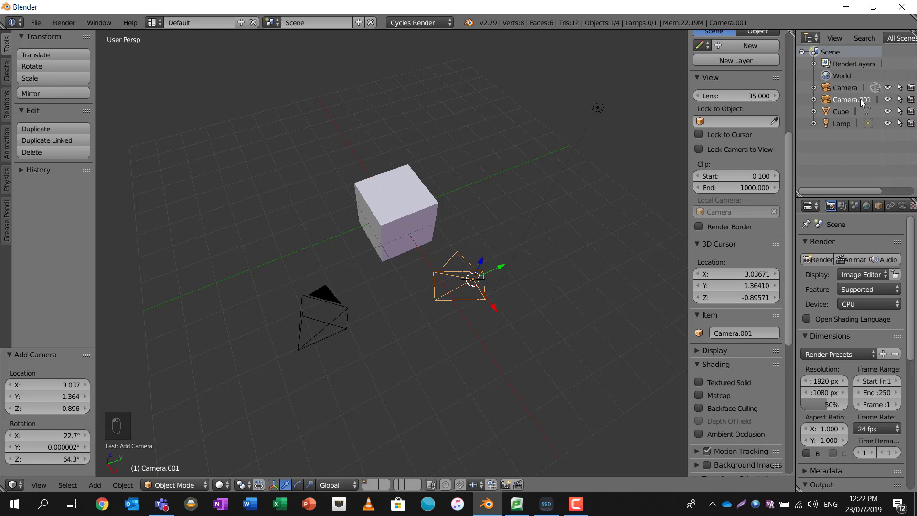
Rename the new camera to "Camera on a path" in the Outliner.
double_click(861, 99)
key(Right)
key(BackSpace)
key(BackSpace)
key(BackSpace)
key(BackSpace)
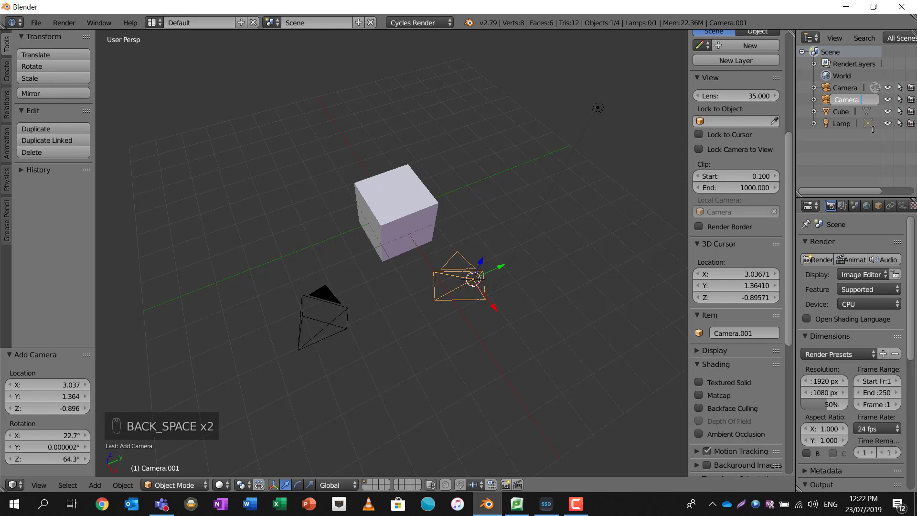
text(on a pa)
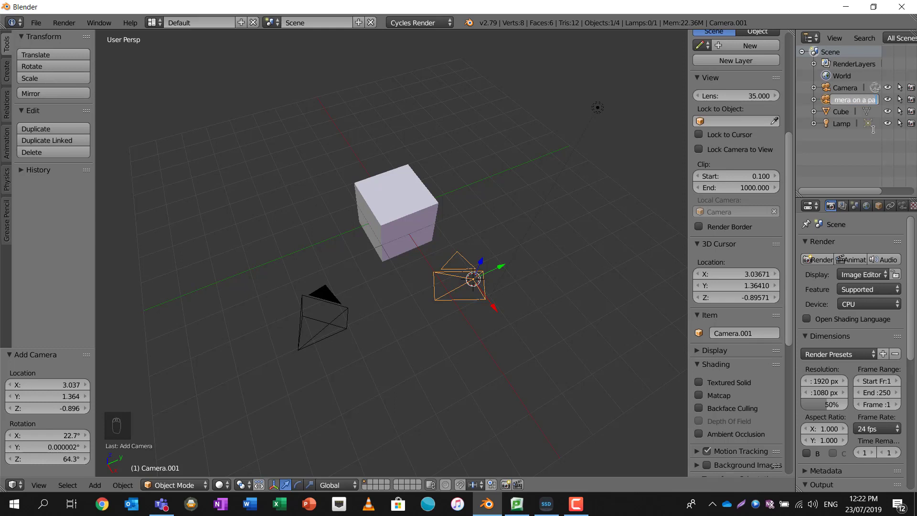
text(th)
key(Return)
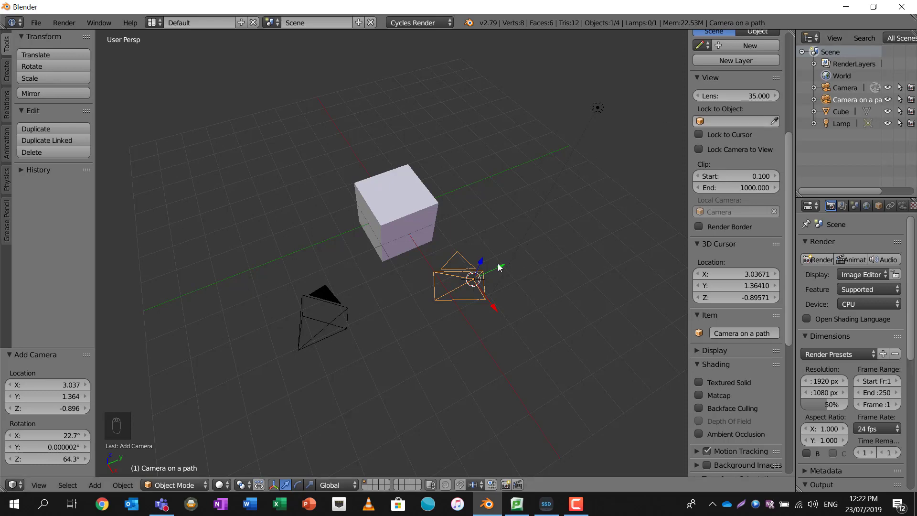
Raise the path camera above the grid, shift it about 3.51 along X, and rotate it about 35.7° and -28° towards the cube.
middle_drag(506, 266, 481, 215)
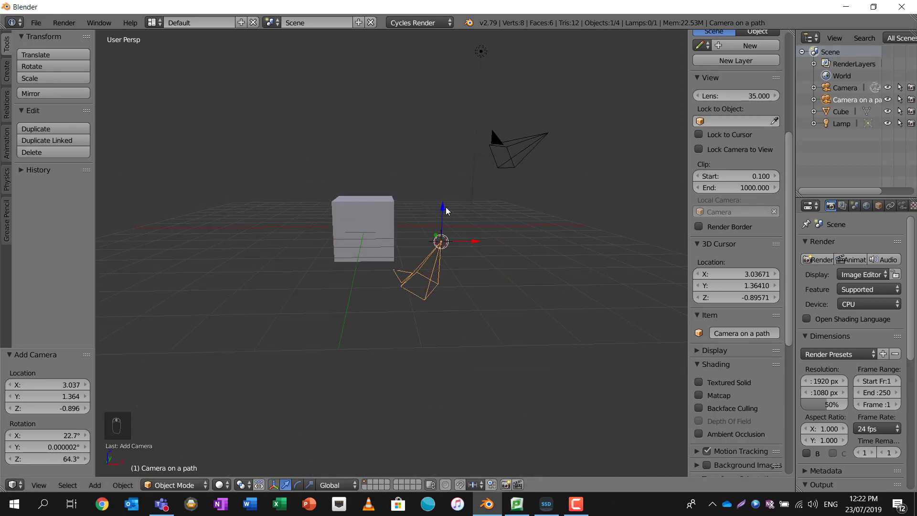
drag(443, 208, 577, 121)
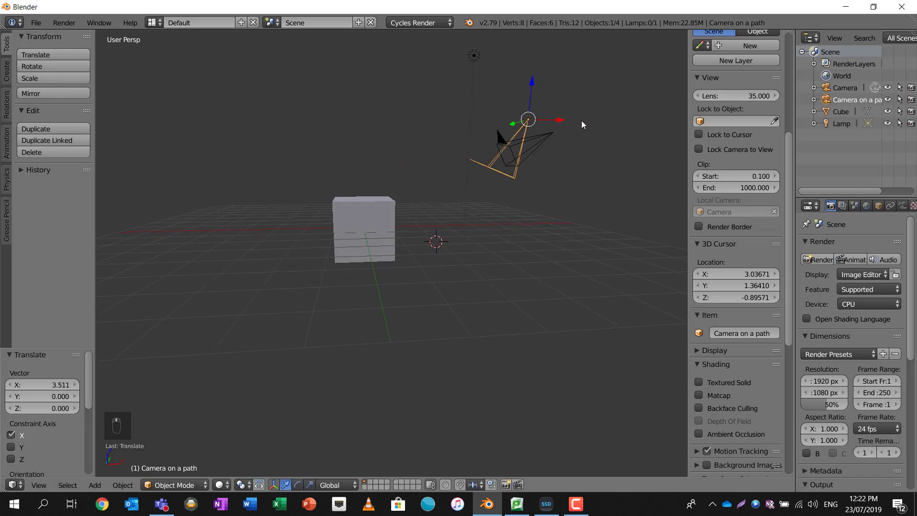
key(r)
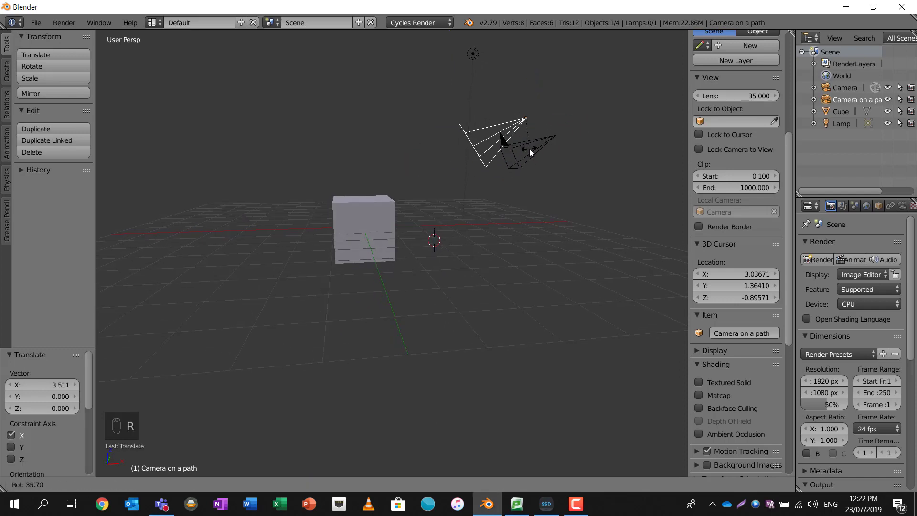
click(530, 148)
middle_drag(525, 150, 541, 204)
key(r)
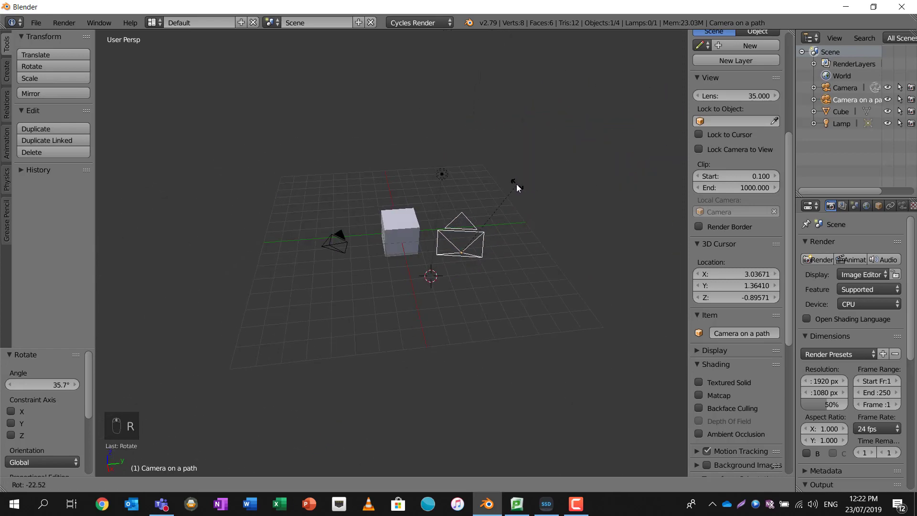
click(508, 184)
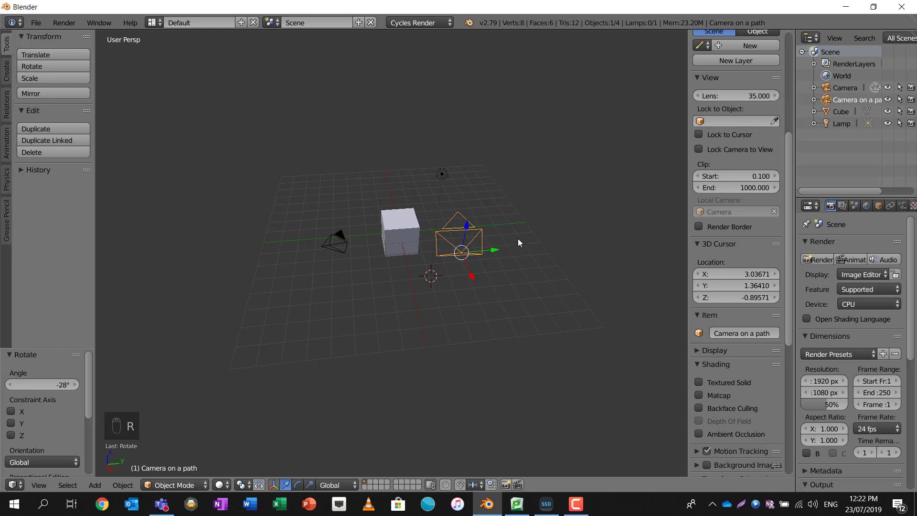
Switch to the camera view and make "Camera on a path" the scene's active camera.
key(KP_0)
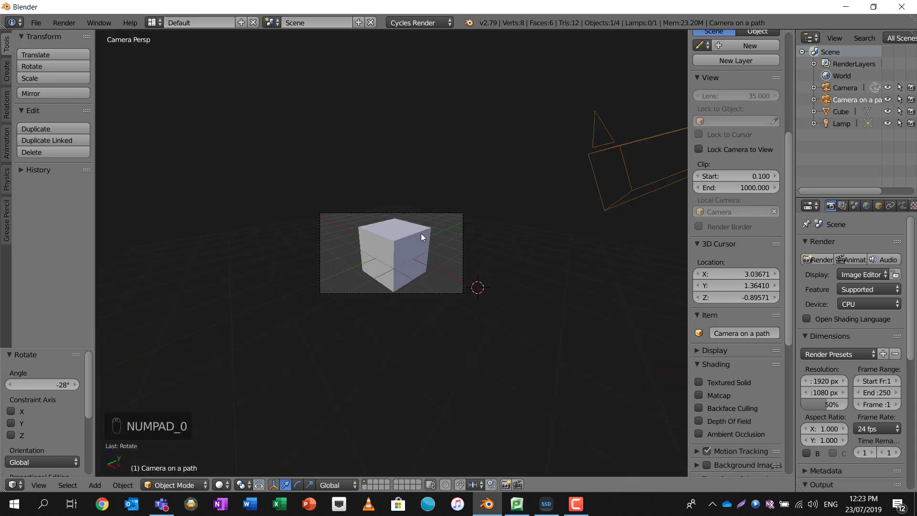
click(854, 206)
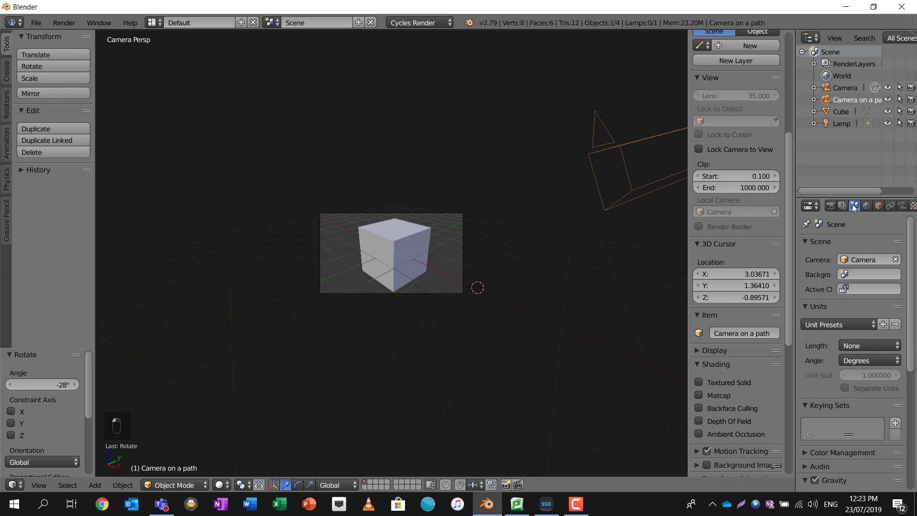
click(859, 260)
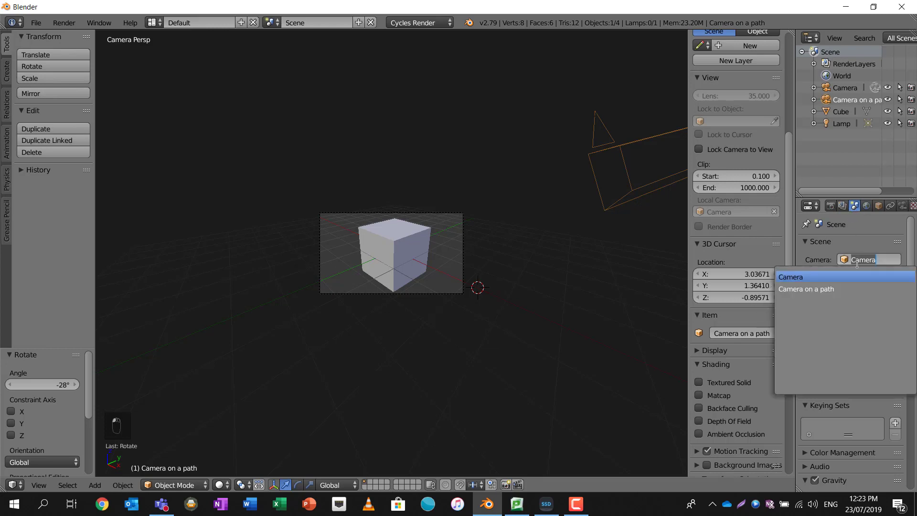
click(831, 289)
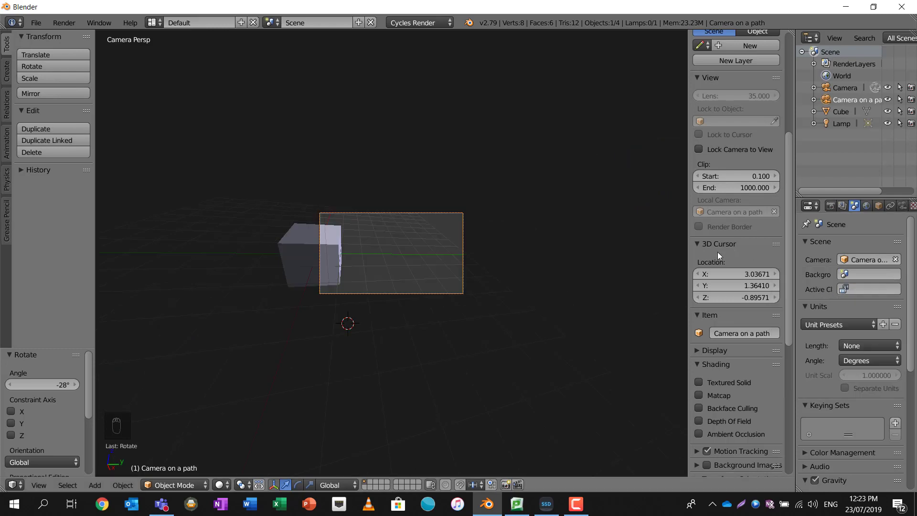
Lock the camera to the view, orbit to frame the cube, rotate the camera about 8.65°, and unlock it again.
click(703, 151)
middle_drag(529, 219, 596, 225)
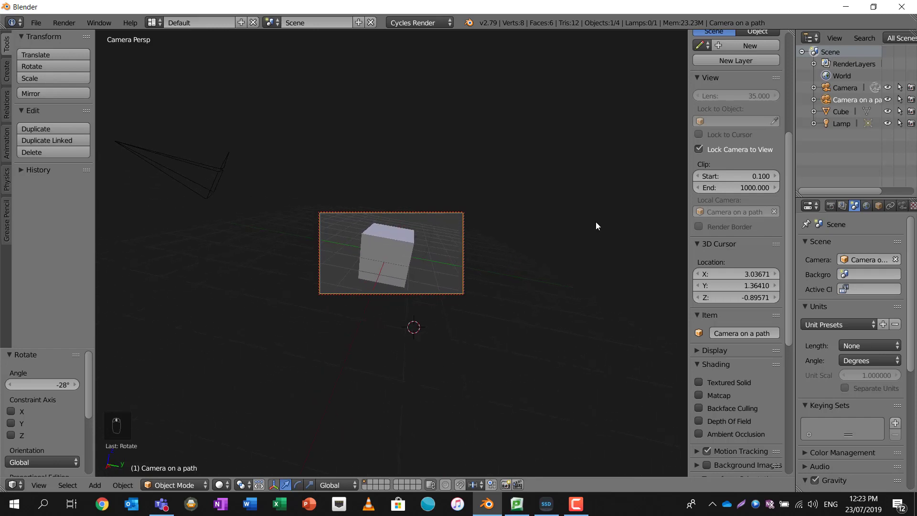
key(r)
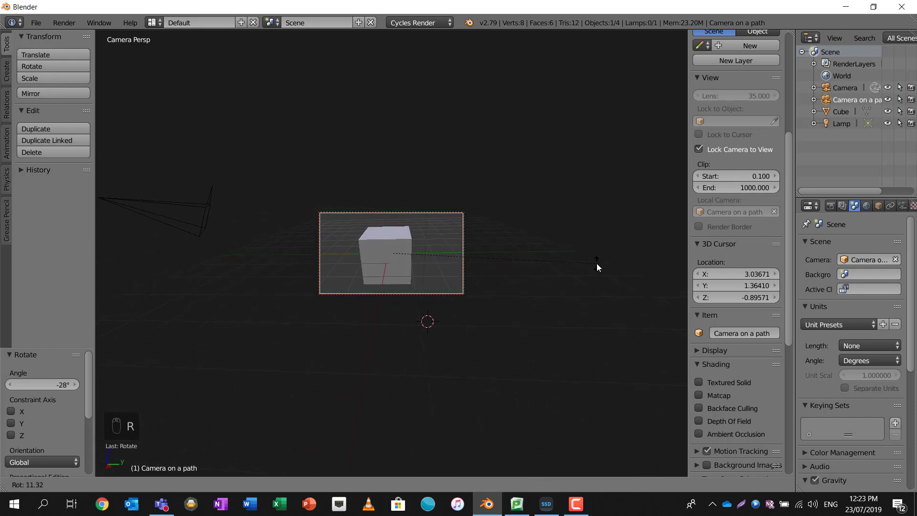
click(593, 254)
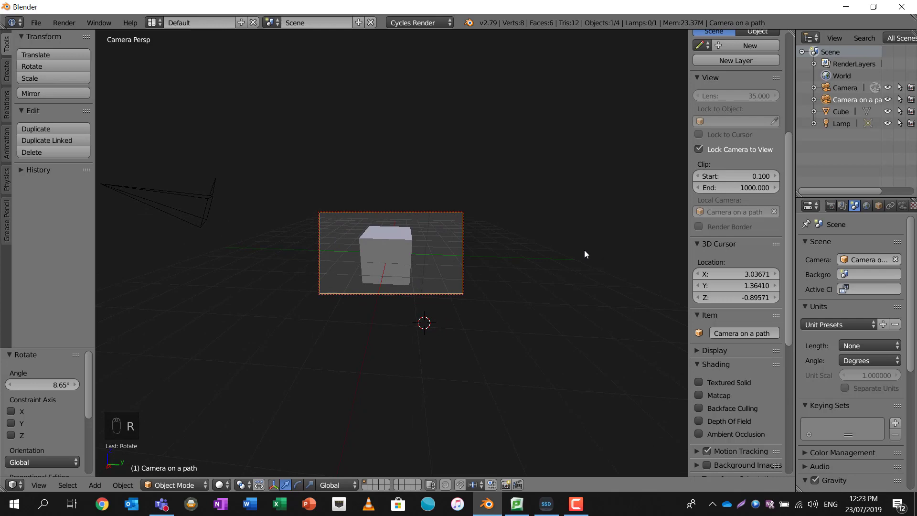
click(699, 149)
Deselect everything and compare both cameras' placement in the scene with the cube's framing through the active camera.
scroll(480, 213, down, 2)
middle_drag(480, 214, 420, 247)
scroll(490, 220, down, 4)
key(a)
scroll(423, 247, up, 5)
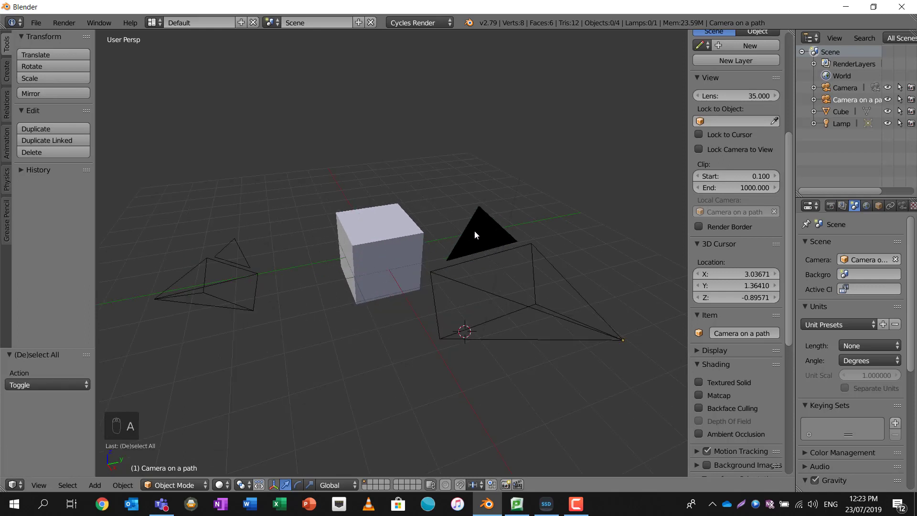
key(KP_0)
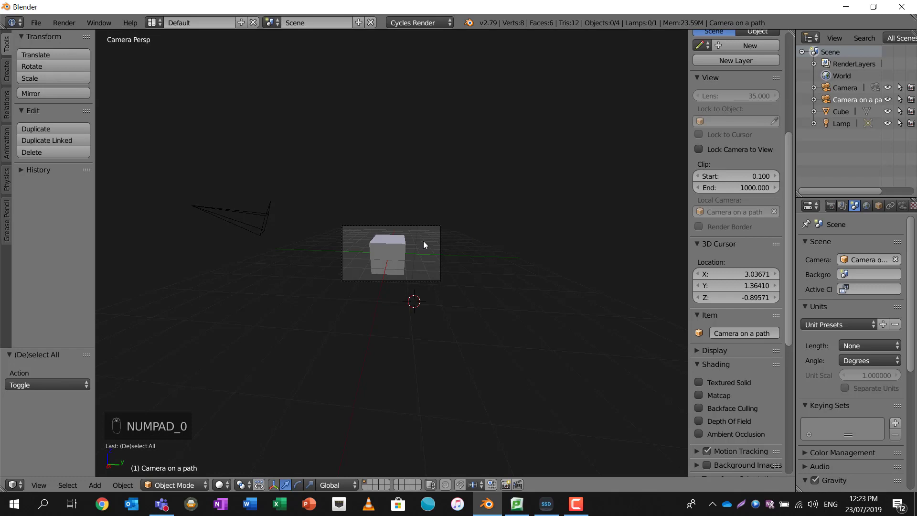
scroll(424, 244, up, 2)
middle_drag(423, 241, 443, 280)
scroll(430, 244, down, 6)
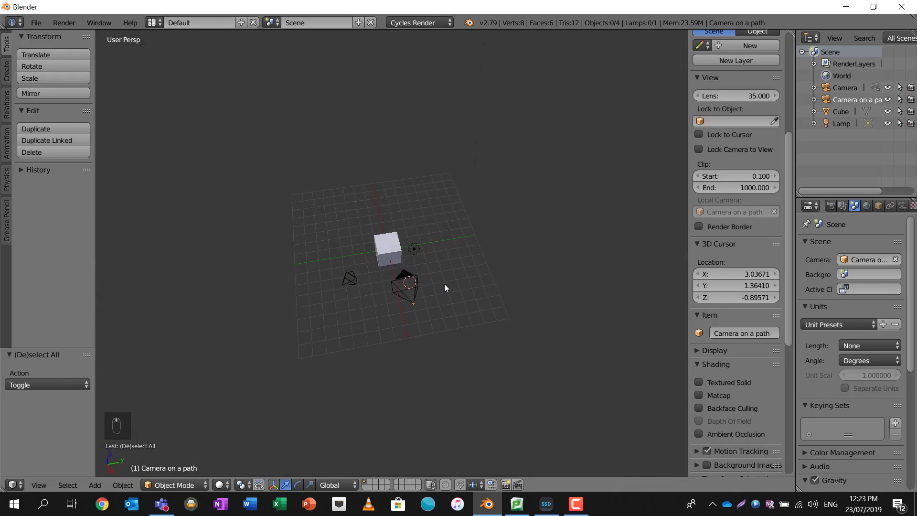
Add a Bezier curve beside the path camera at about X 4.69, Y 4.35, Z -1.11 and scale it by about 4.35.
scroll(445, 284, down, 3)
scroll(445, 282, up, 3)
scroll(445, 279, up, 2)
middle_drag(447, 242, 474, 208)
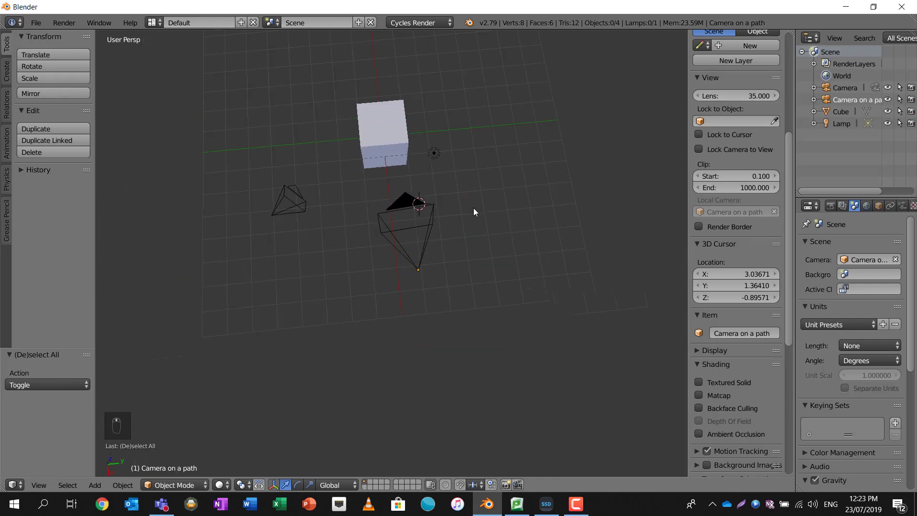
click(488, 234)
key(shift+a)
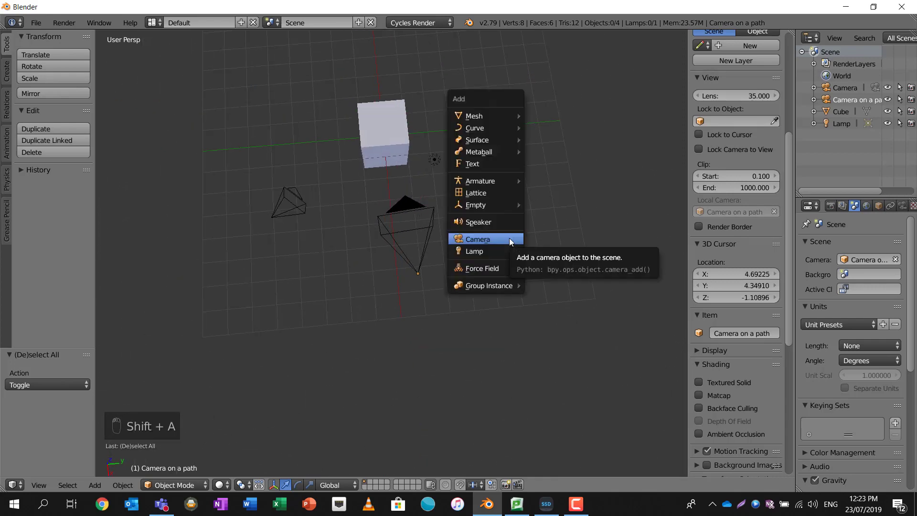
mouse_move(494, 126)
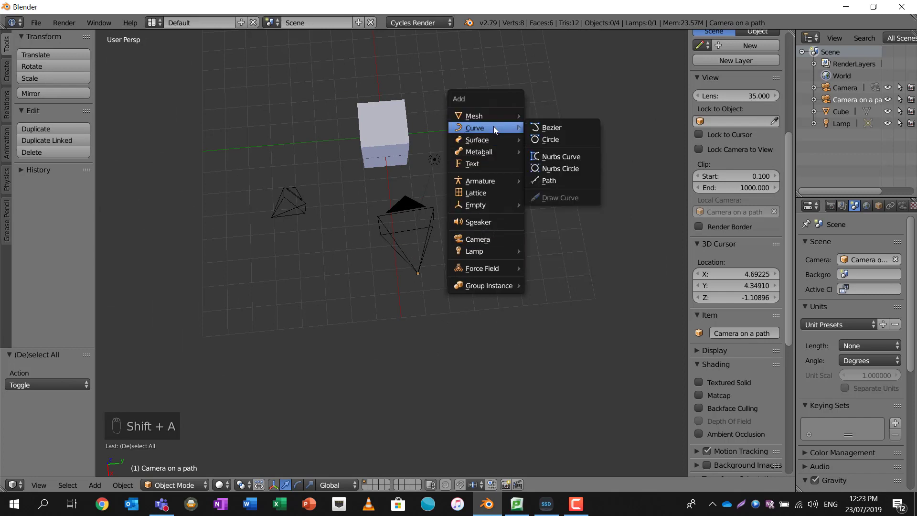
click(555, 127)
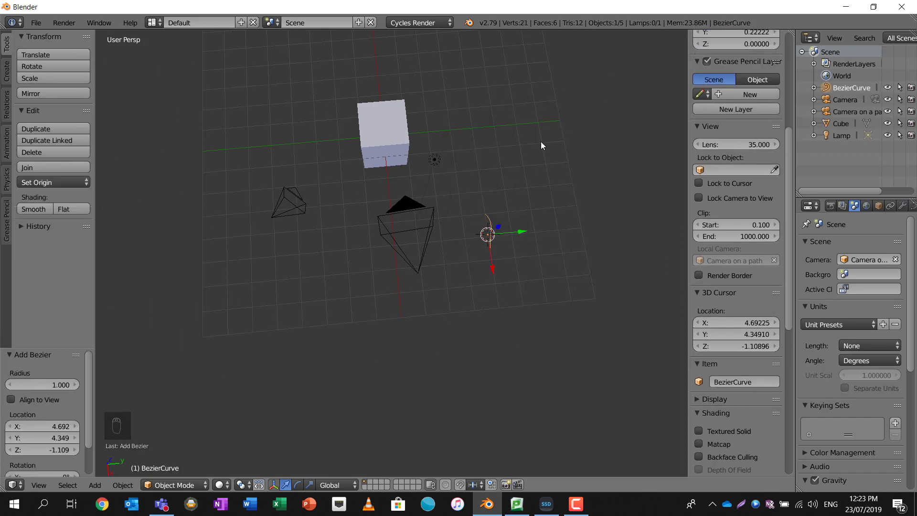
key(s)
click(647, 126)
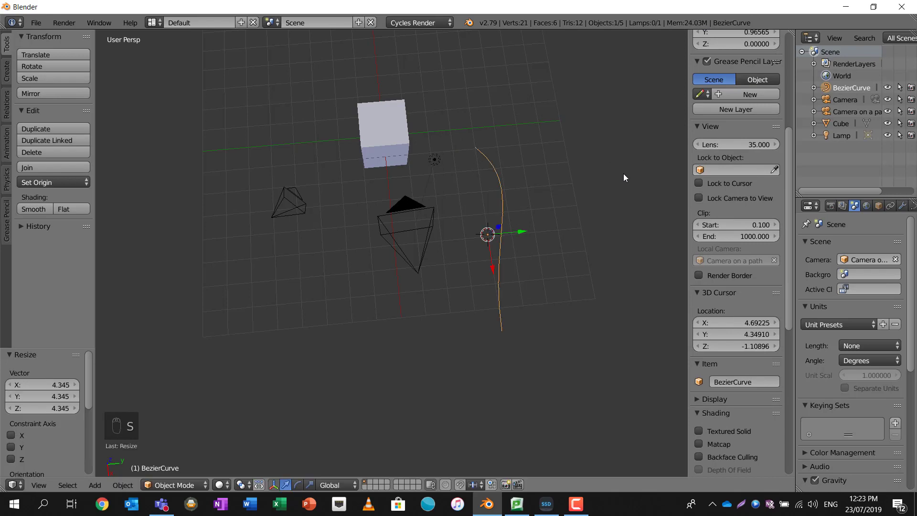
Enter Edit Mode on the Bezier curve and box-select only the end control point nearest the cube, without its handles.
middle_drag(624, 174, 445, 233)
key(Tab)
scroll(589, 193, up, 6)
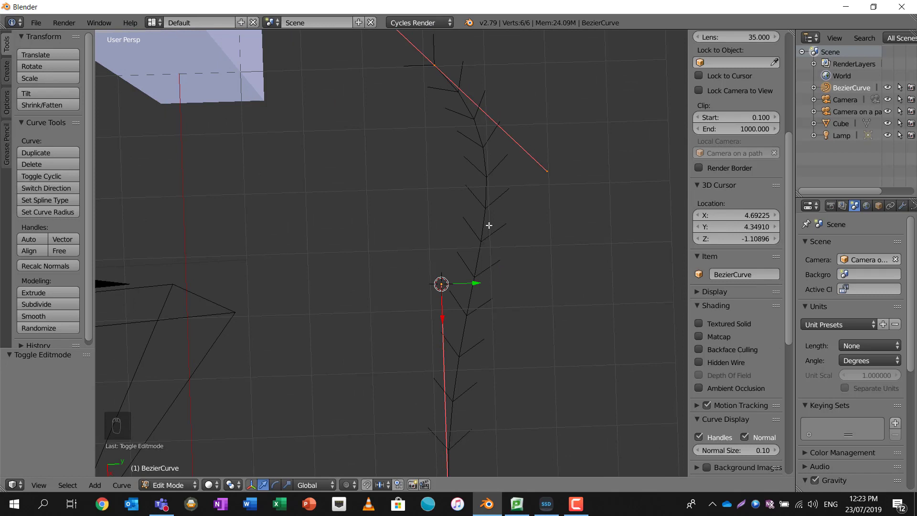
scroll(502, 212, down, 3)
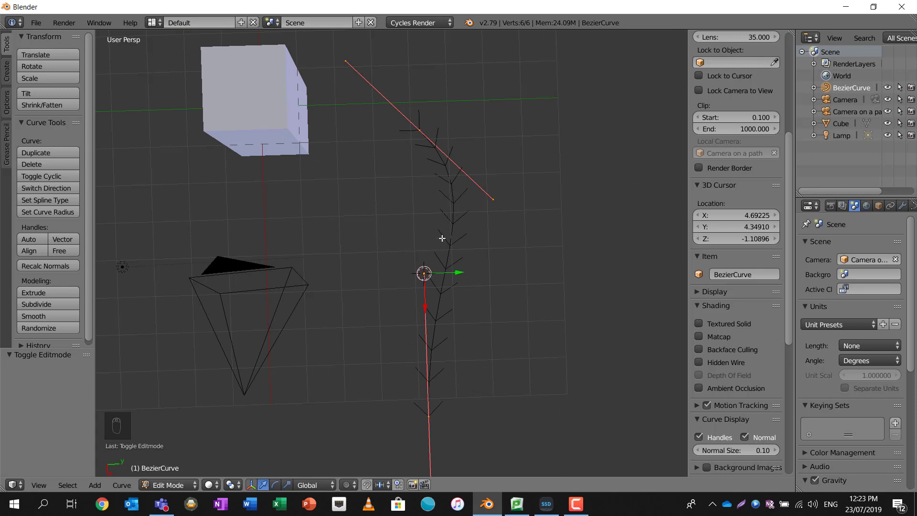
right_click(420, 131)
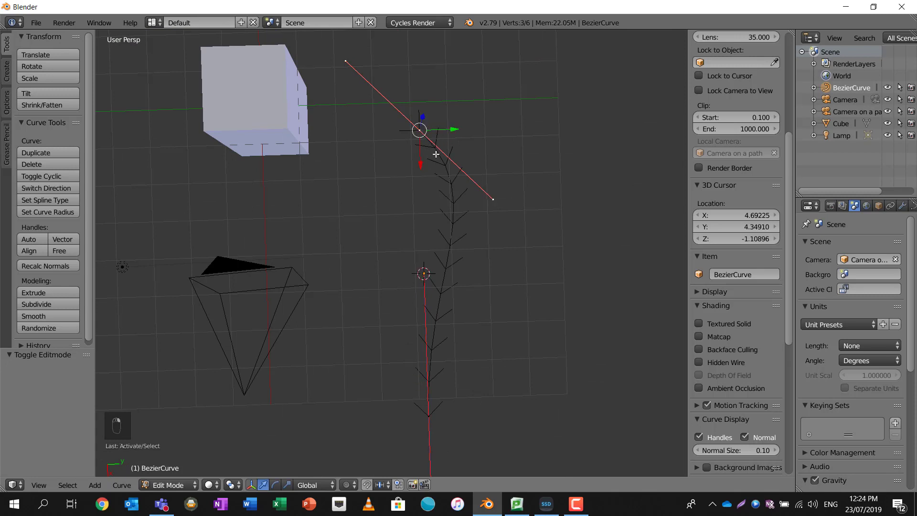
middle_drag(424, 141, 437, 160)
scroll(427, 157, up, 5)
shift+scroll(449, 129, up, 3)
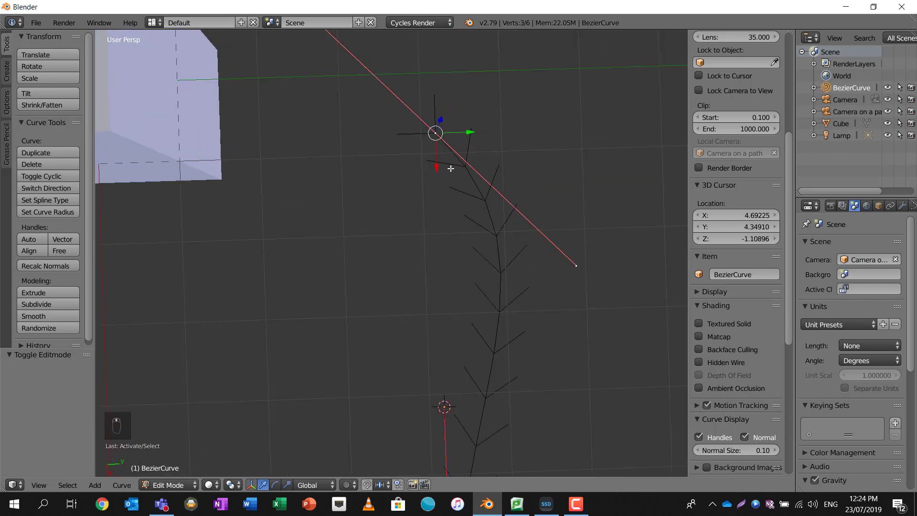
key(a)
key(b)
drag(402, 115, 457, 153)
scroll(458, 157, down, 3)
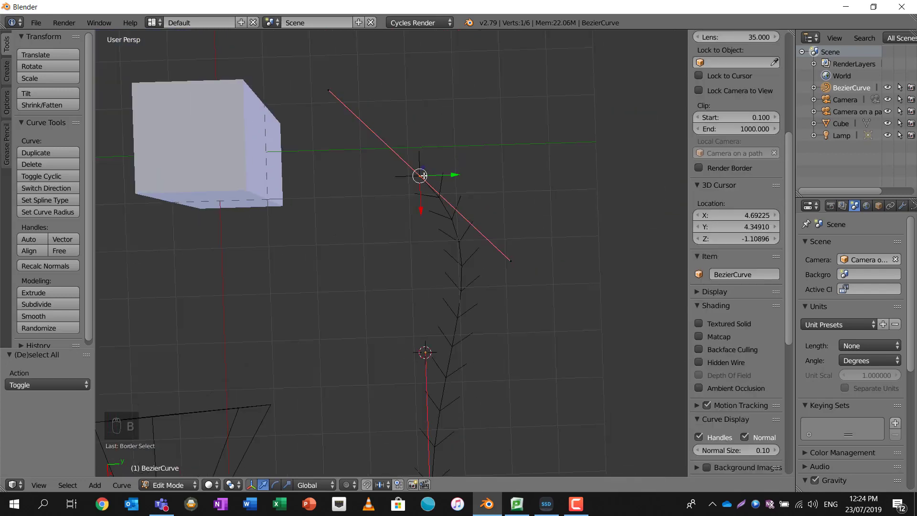
Try to move the 3D cursor onto the selected curve point with Snap Cursor to Active.
key(space)
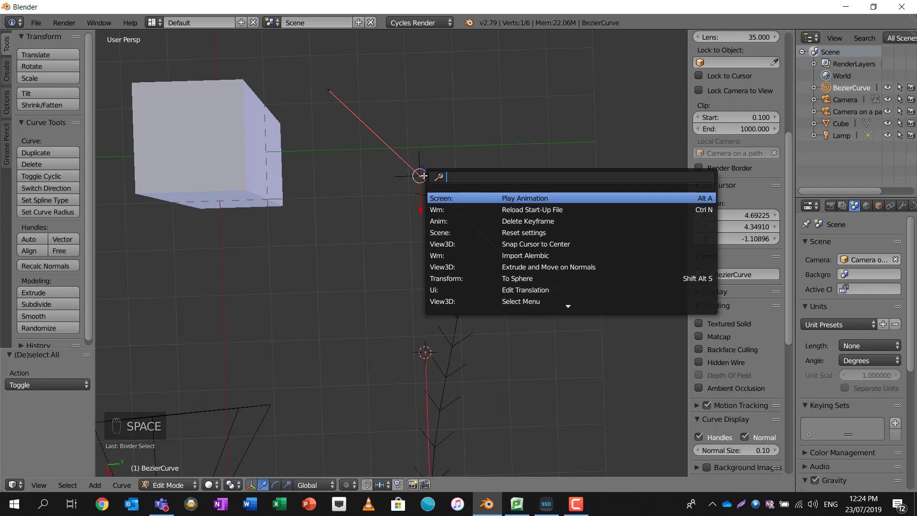
text(sa)
key(BackSpace)
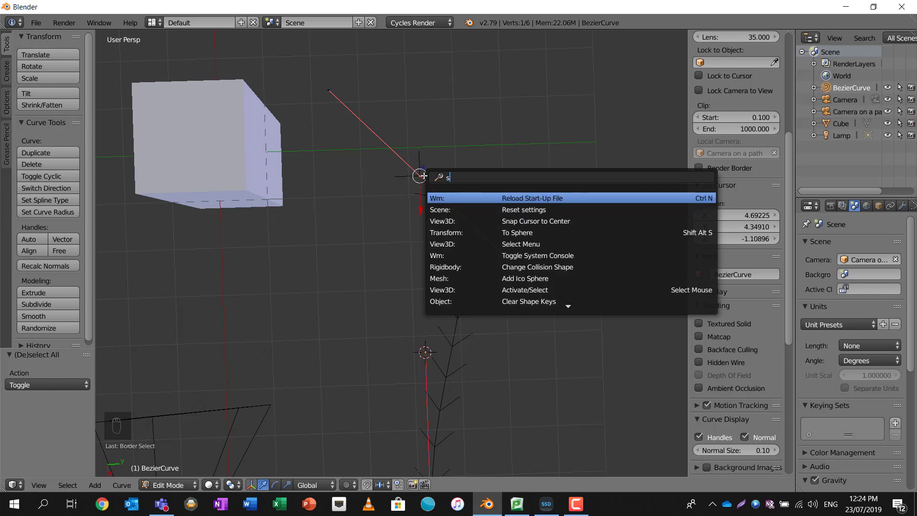
text(nap)
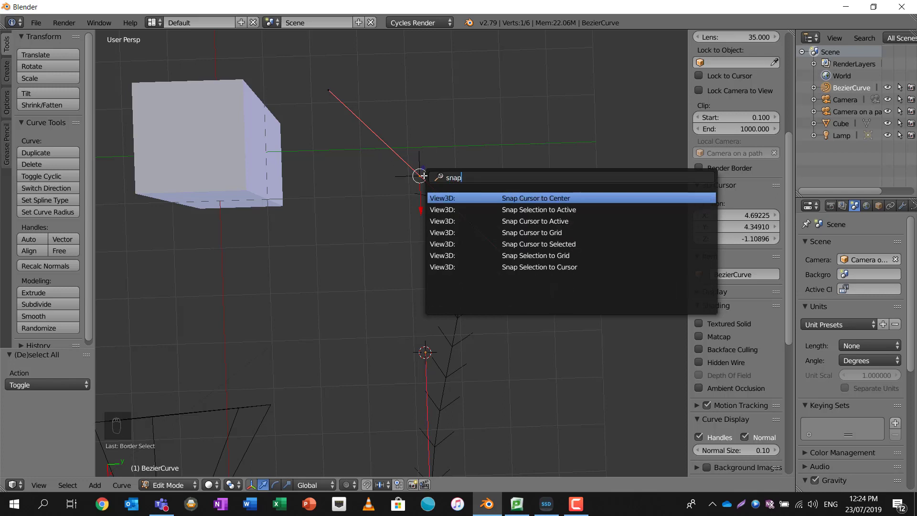
key(Down)
key(Down)
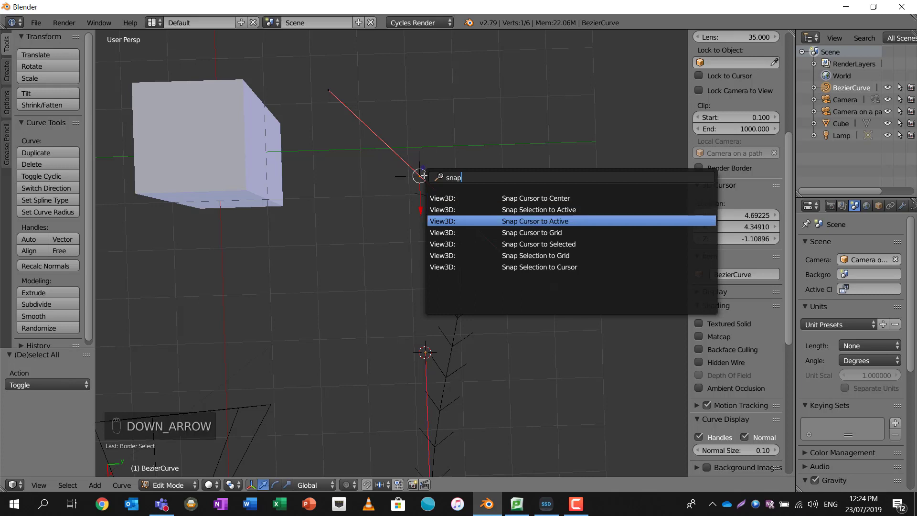
key(Return)
key(space)
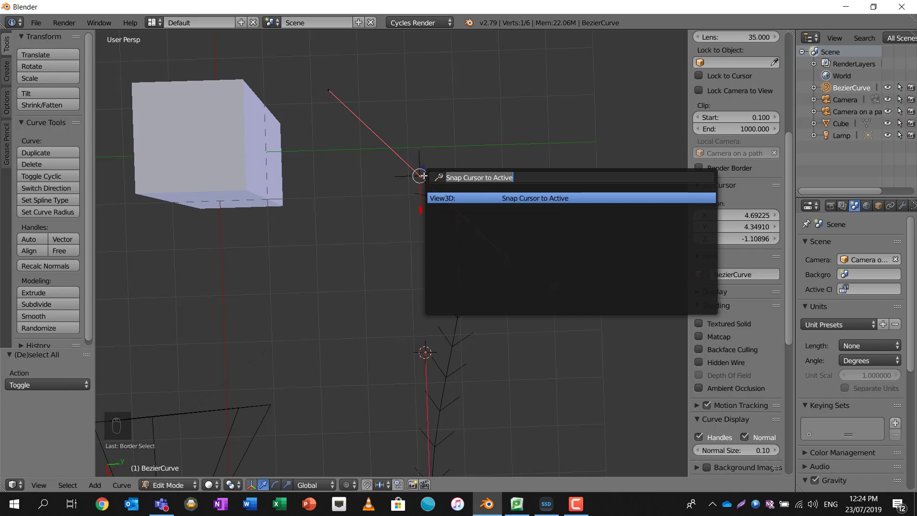
key(Return)
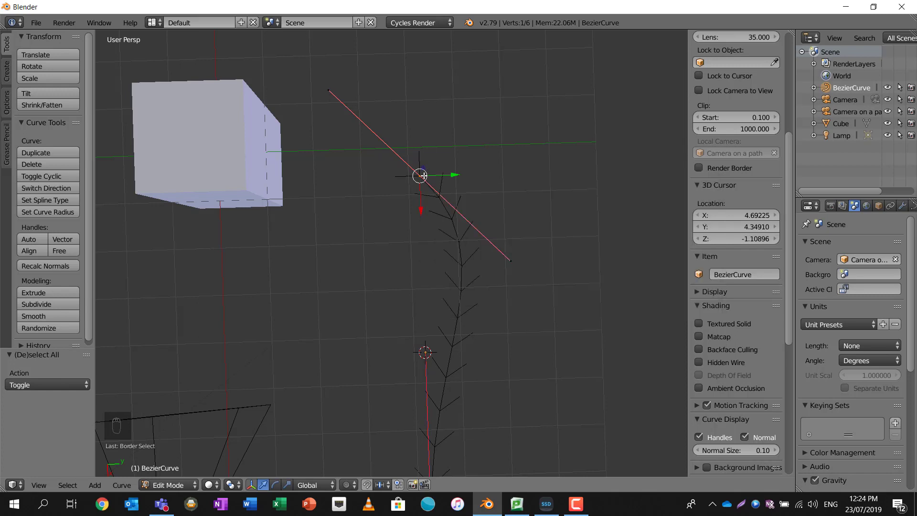
Select the Bezier curve's end control point nearest the cube and move the 3D cursor onto it with Snap Cursor to Selected.
middle_drag(537, 185, 580, 137)
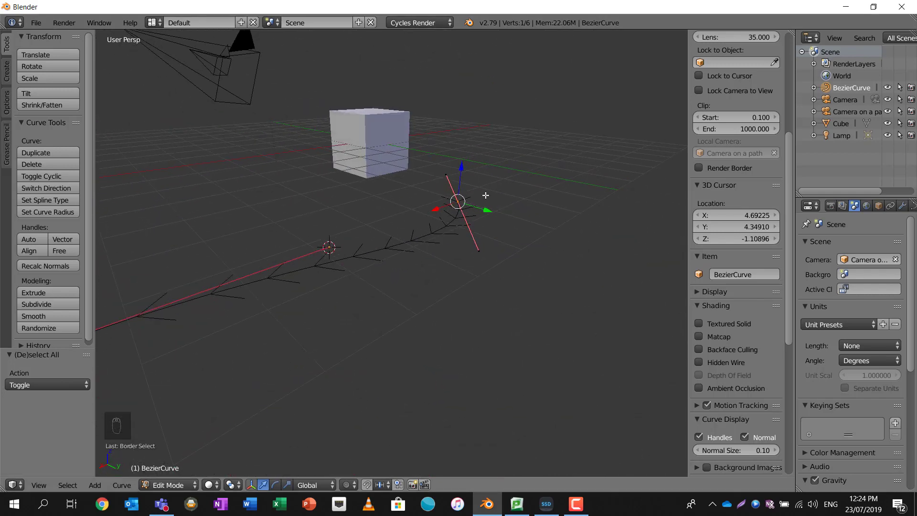
scroll(486, 195, up, 3)
key(a)
right_click(485, 180)
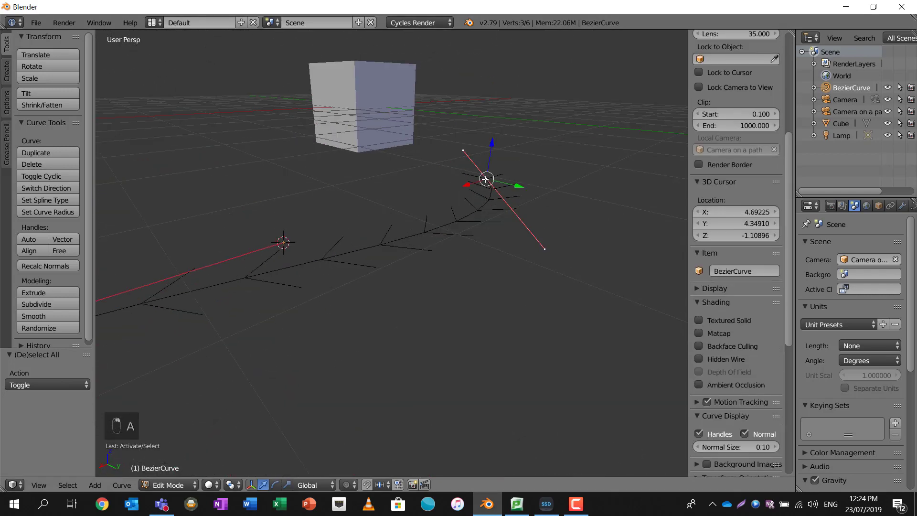
key(space)
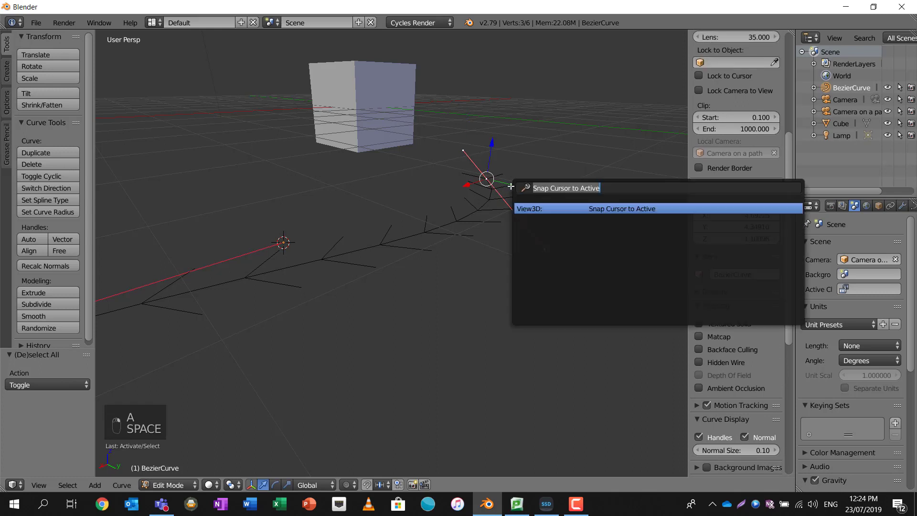
text(curso)
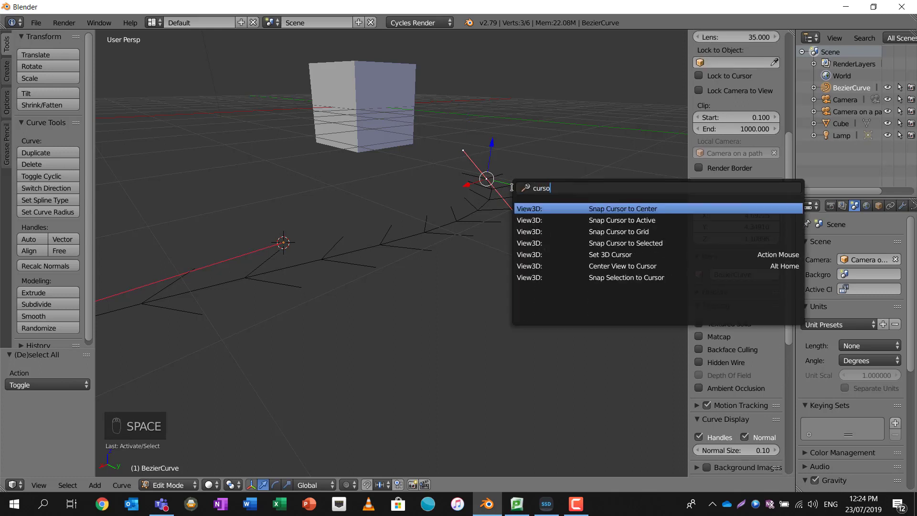
text(r)
key(Down)
key(Down)
key(Down)
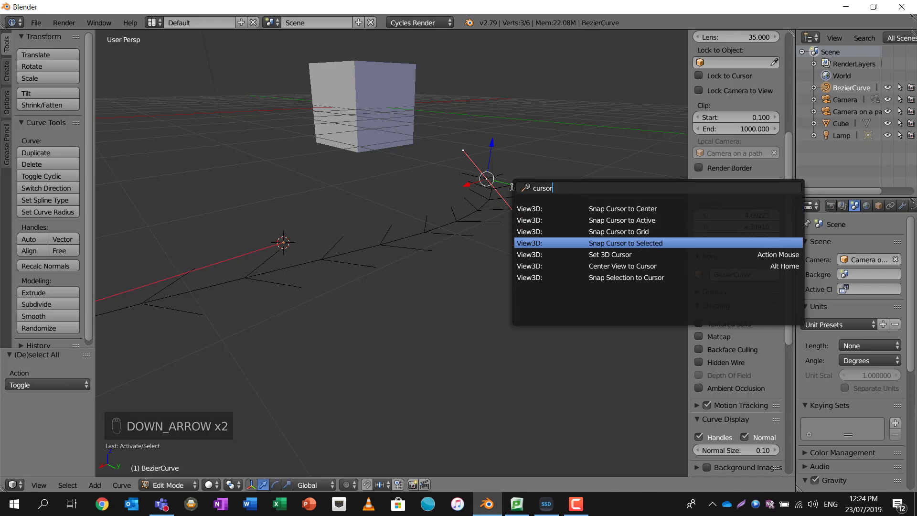
key(Return)
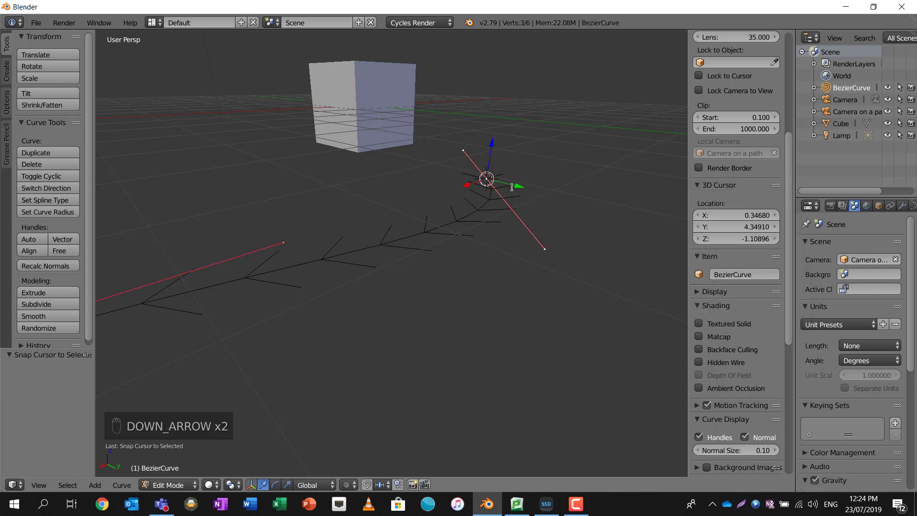
Place the 3D cursor near the path camera and select the Camera on a path object in Object Mode.
scroll(512, 187, down, 2)
scroll(511, 188, up, 3)
middle_drag(465, 174, 437, 195)
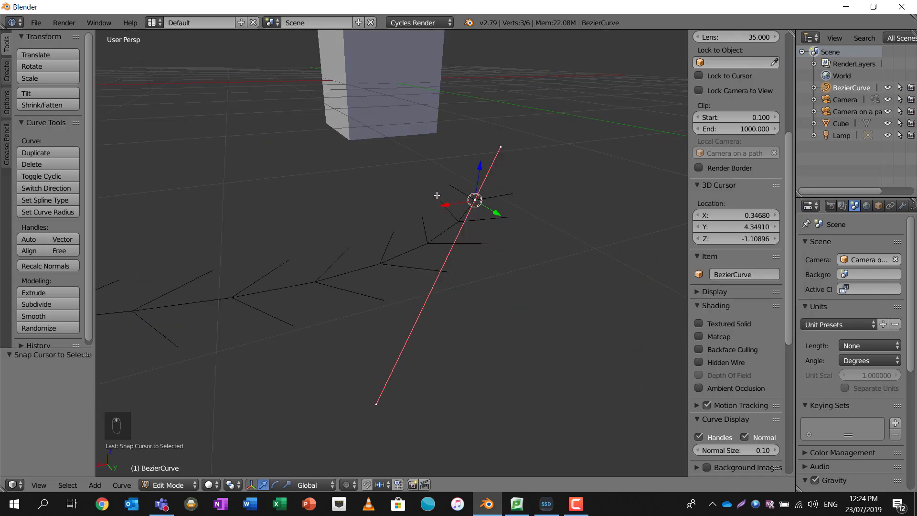
middle_drag(495, 211, 487, 209)
middle_drag(342, 202, 463, 196)
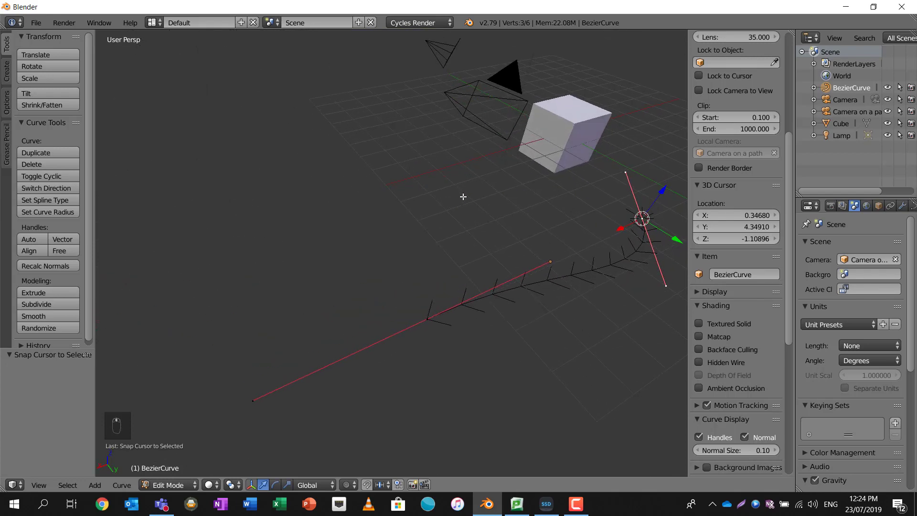
click(451, 91)
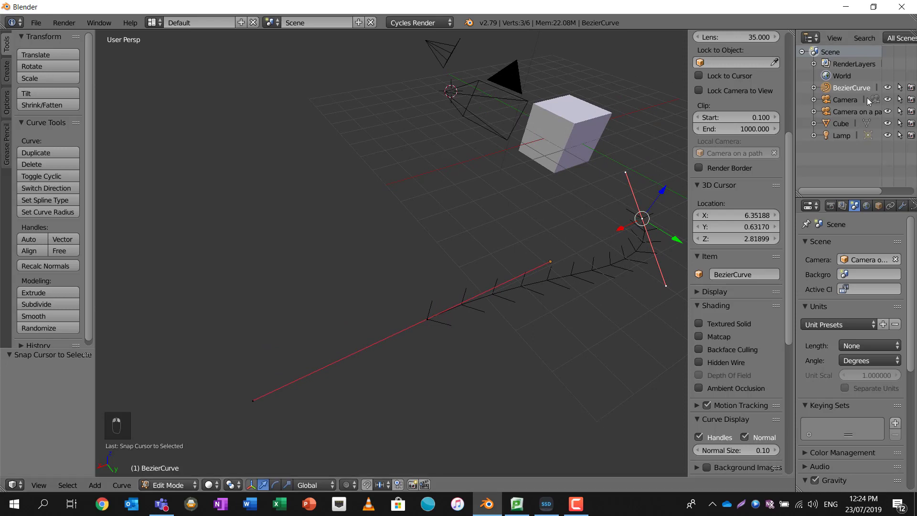
click(858, 111)
scroll(494, 155, down, 2)
mouse_move(494, 155)
middle_down()
mouse_move(526, 179)
mouse_move(450, 182)
mouse_move(452, 174)
mouse_move(445, 184)
middle_up()
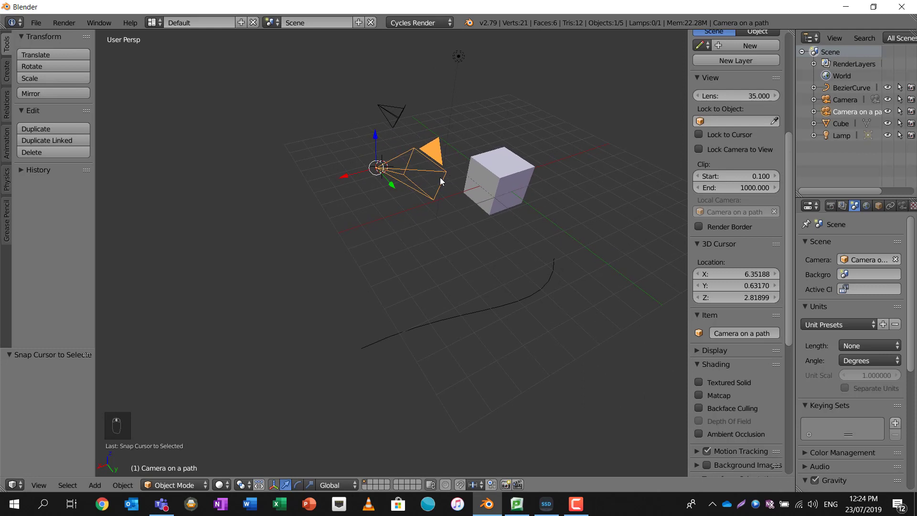
Undo the recent changes back to before the Bezier curve was added and the path camera became the scene camera.
key(alt+z)
key(ctrl+z)
key(ctrl+z)
key(ctrl+z)
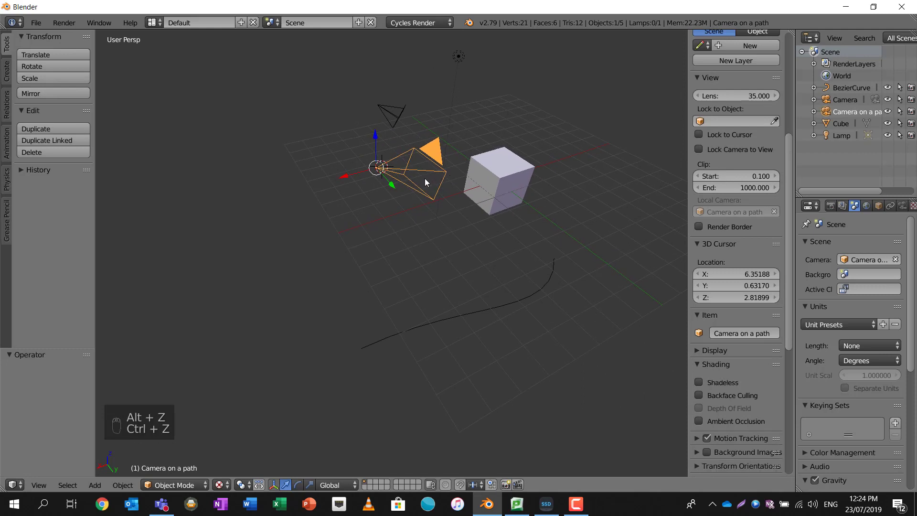
key(ctrl+z)
key(ctrl+z)
key(ctrl+z)
key(ctrl+z)
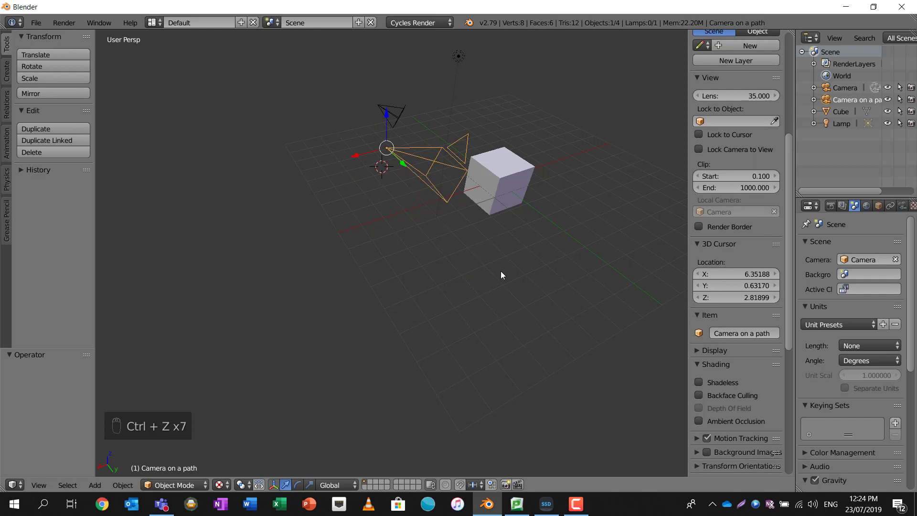
Add a Bezier curve beside the cube at about X 3.925, Y 5.573, Z -0.284 and scale it up about three times.
click(517, 306)
key(shift+a)
mouse_move(508, 297)
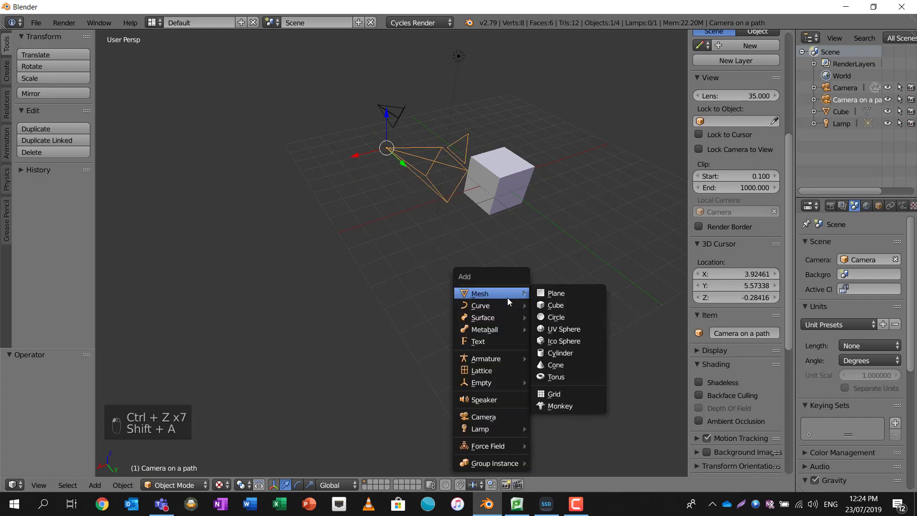
click(549, 305)
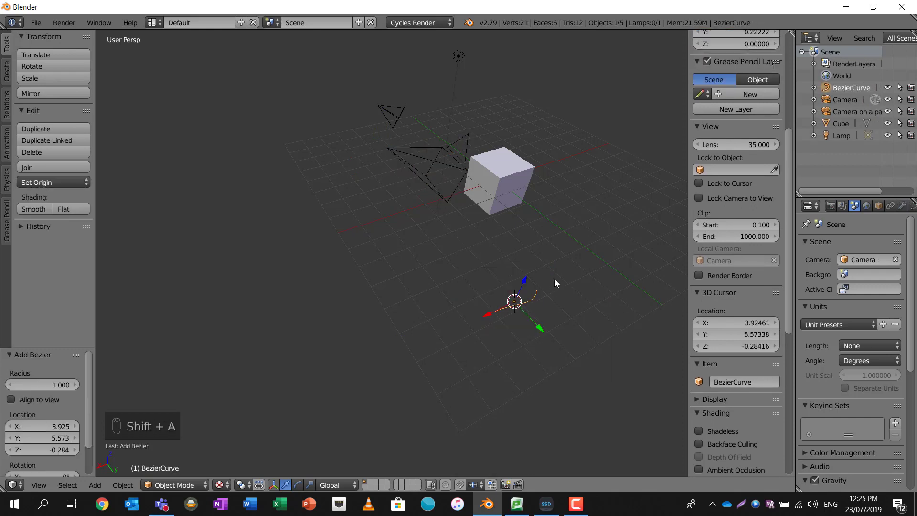
key(s)
click(630, 247)
In Edit Mode, select the new curve's end control point nearest the cube and snap the 3D cursor to it.
key(Tab)
right_click(579, 271)
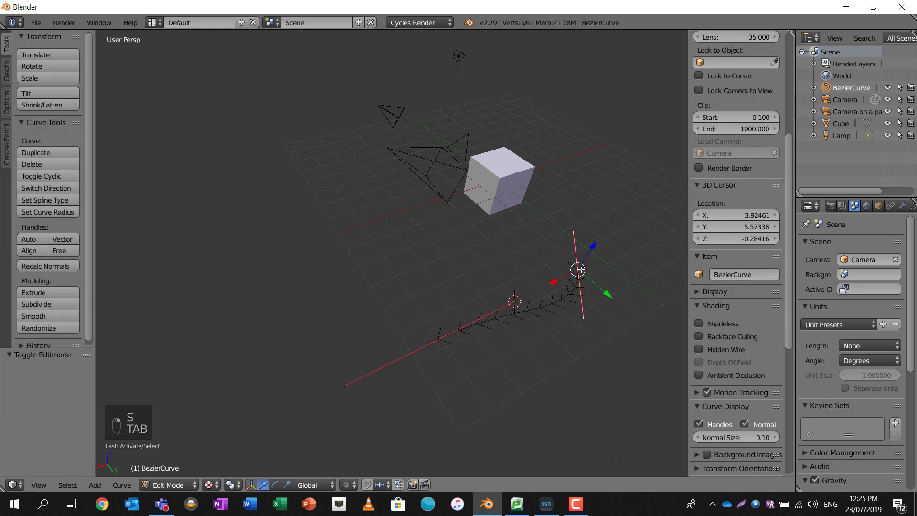
key(space)
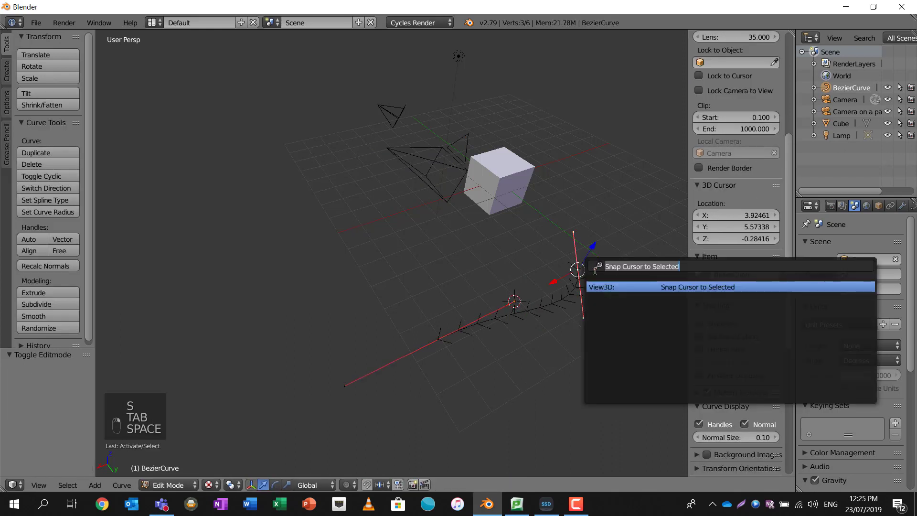
click(636, 289)
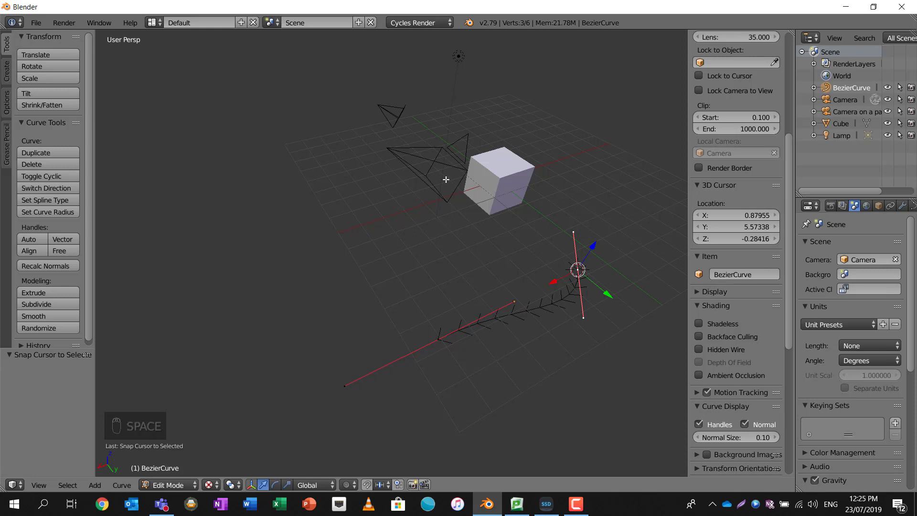
Move the Camera on a path object onto the curve's end point with Snap Selection to Cursor.
click(847, 112)
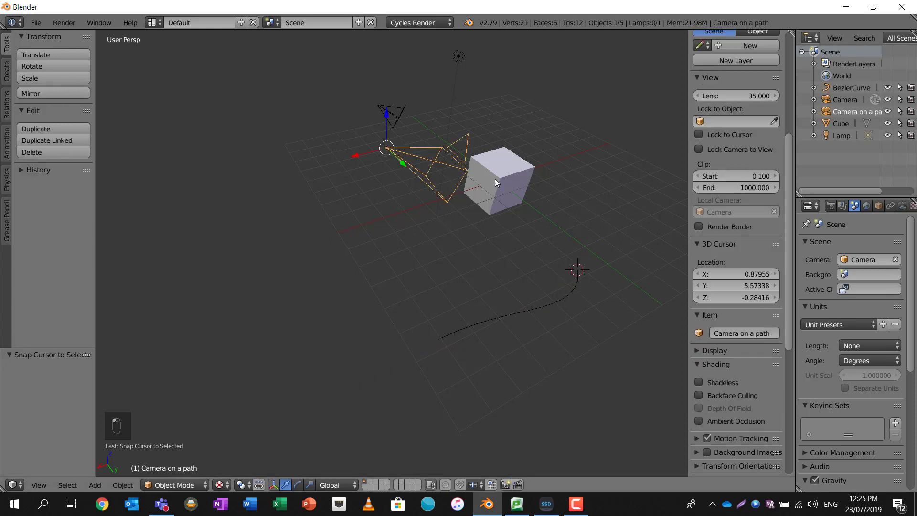
key(space)
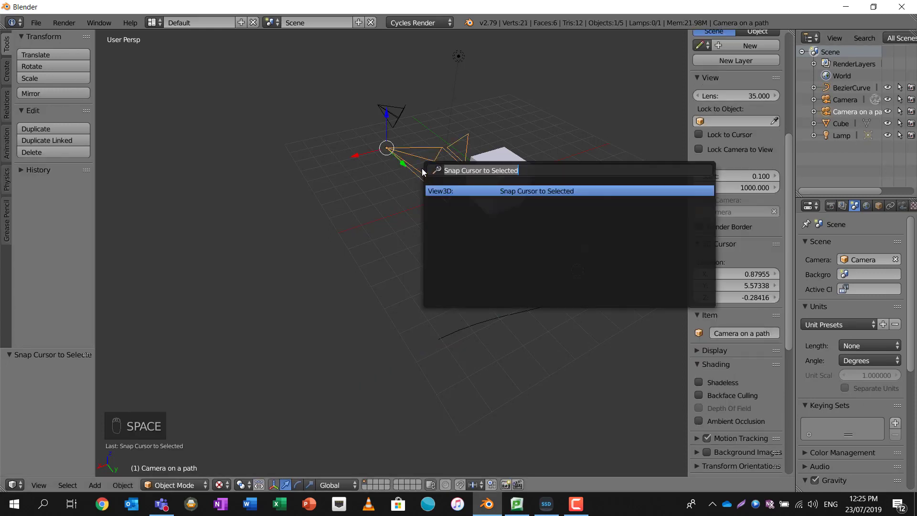
text(snap)
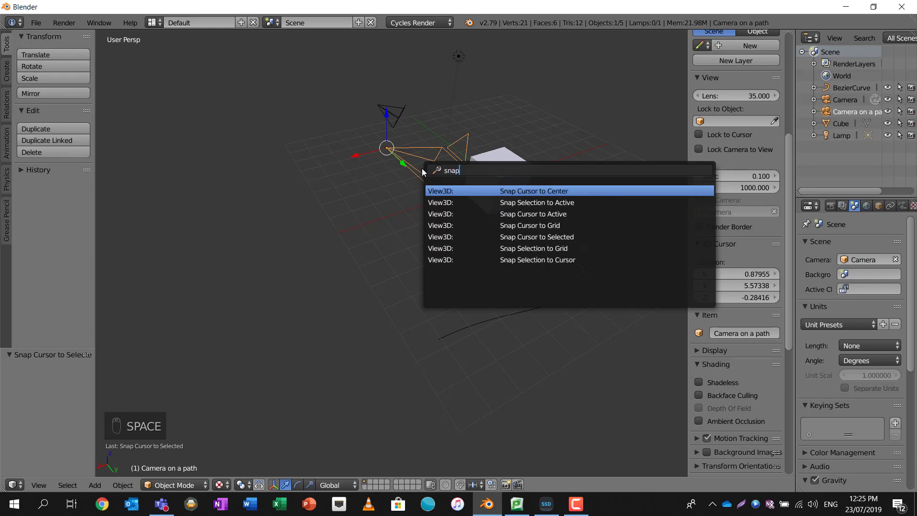
key(Down)
key(Down)
key(Down)
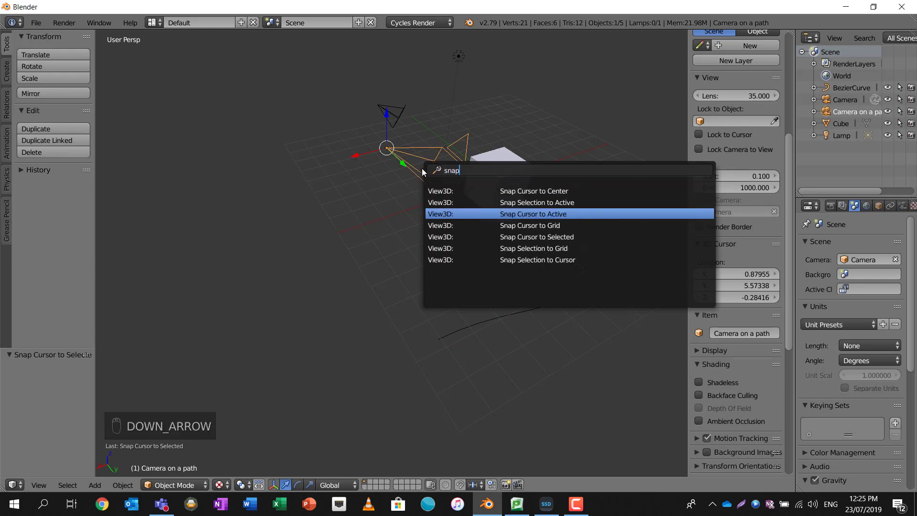
key(Up)
key(Up)
key(Down)
key(Down)
key(Down)
key(Down)
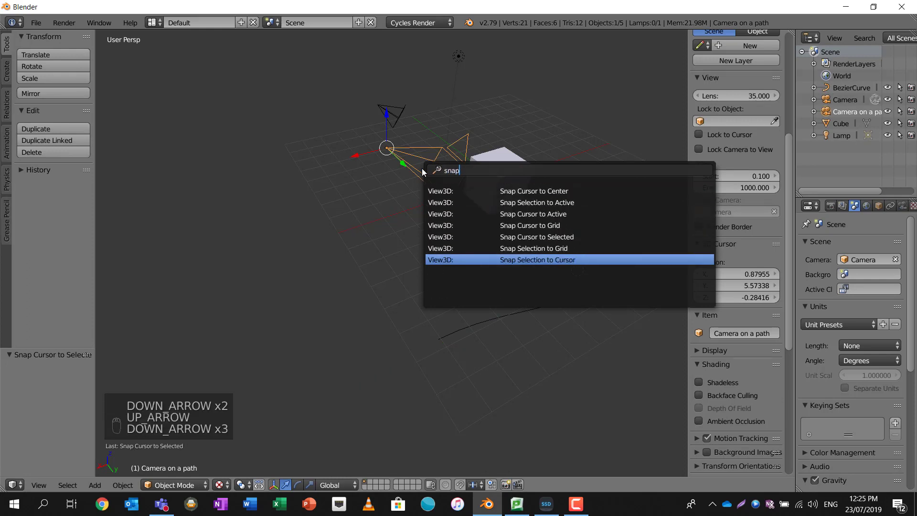
key(Return)
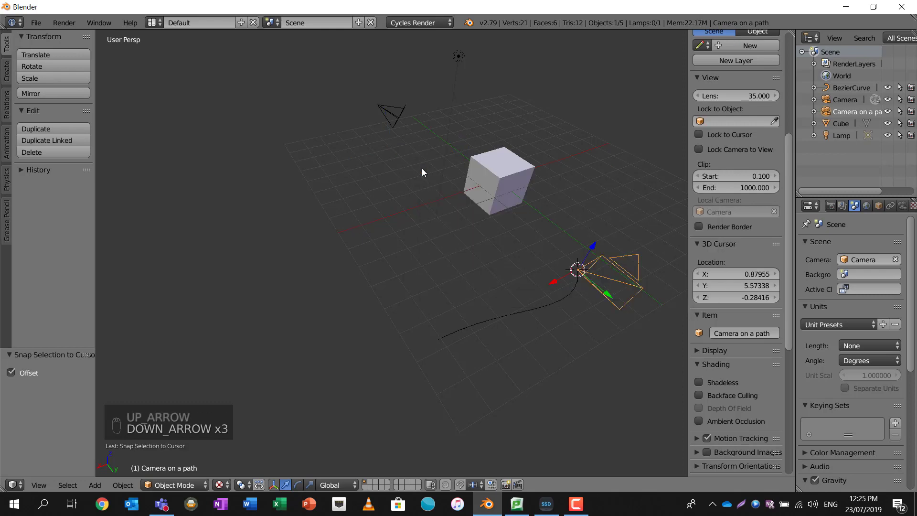
Parent the path camera to the Bezier curve using the Follow Path option.
middle_drag(577, 260, 458, 283)
scroll(459, 282, up, 2)
shift+middle_drag(572, 278, 530, 196)
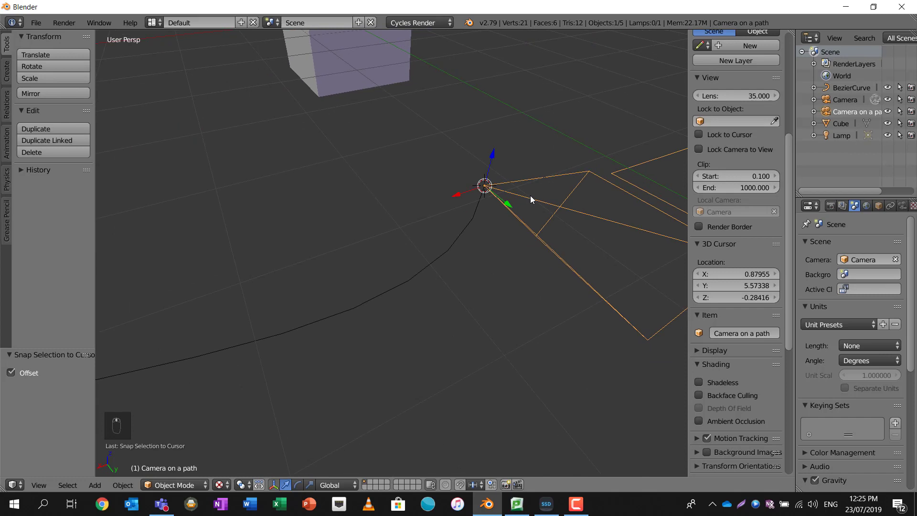
scroll(530, 196, down, 1)
scroll(530, 197, down, 1)
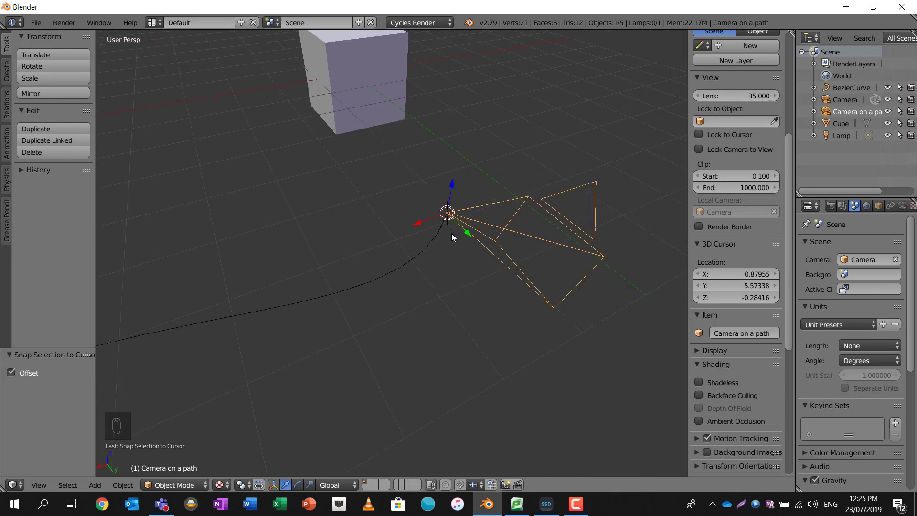
shift+right_click(411, 264)
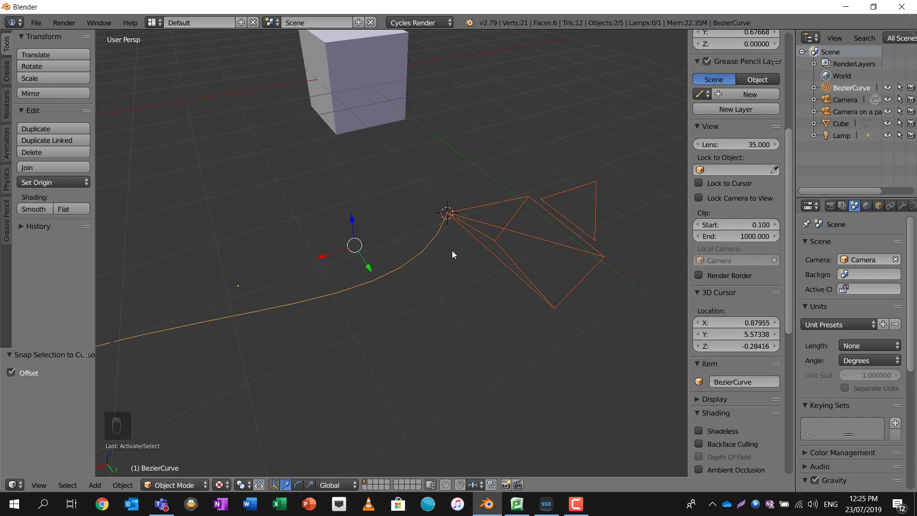
key(ctrl+p)
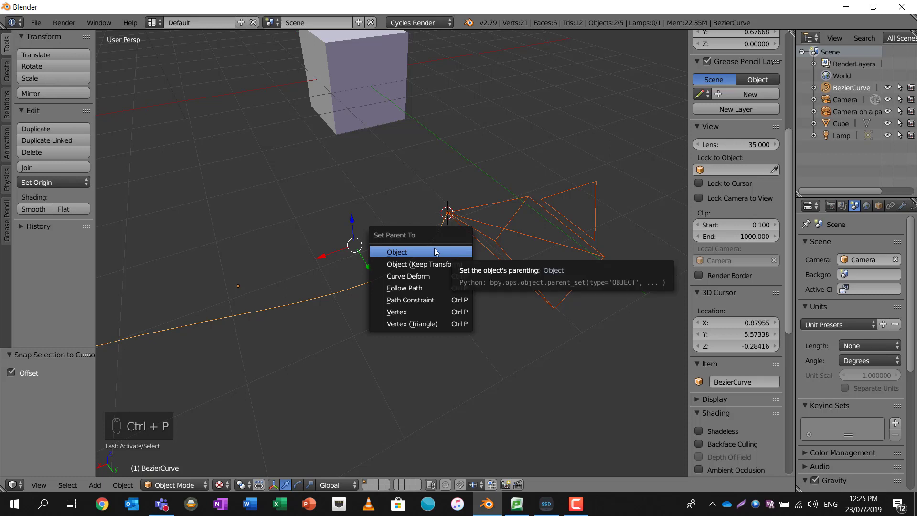
click(438, 288)
Play the animation to check the camera's movement along the curve, and stop the playback.
middle_drag(483, 234, 501, 224)
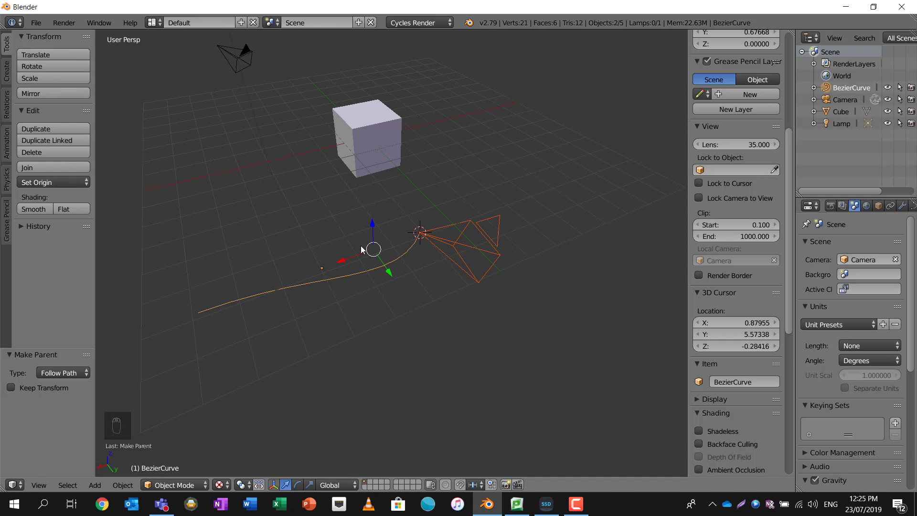
key(alt+a)
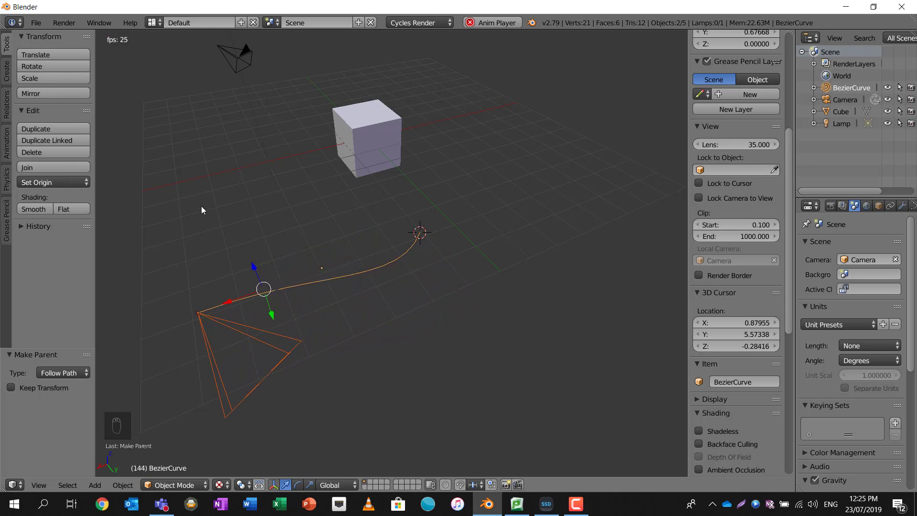
key(space)
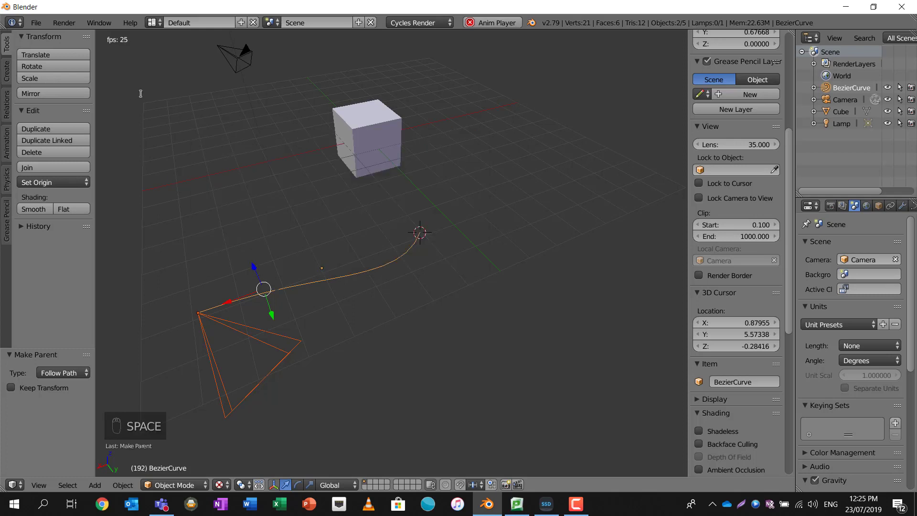
key(alt+a)
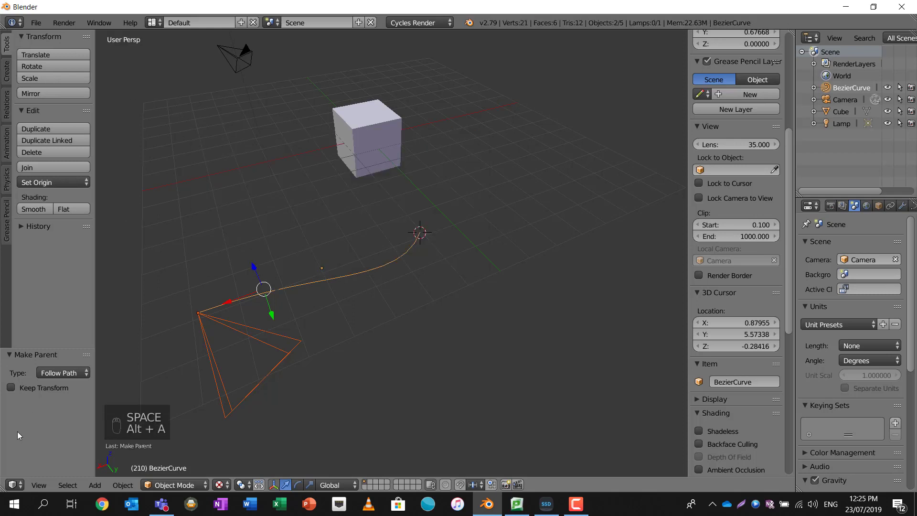
Split off a narrow Timeline editor beneath the 3D view and scrub the animation back to frame 0.
drag(6, 483, 10, 426)
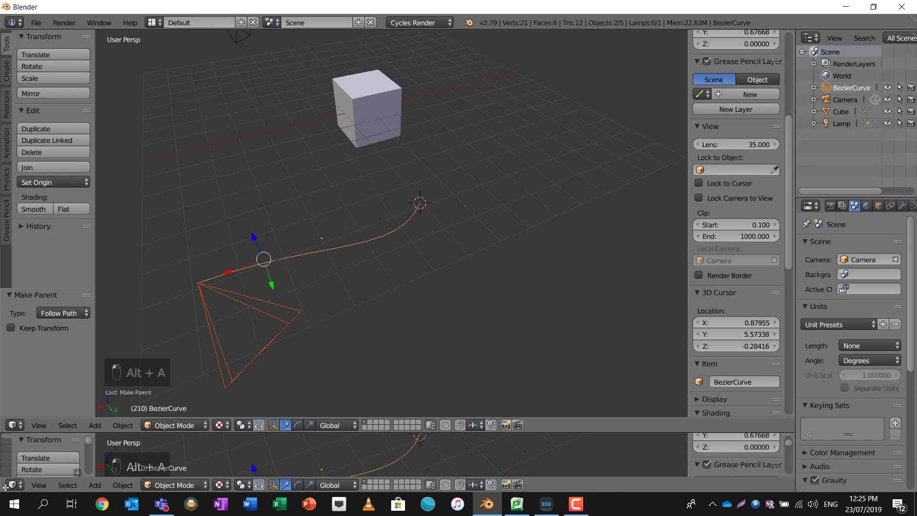
click(13, 485)
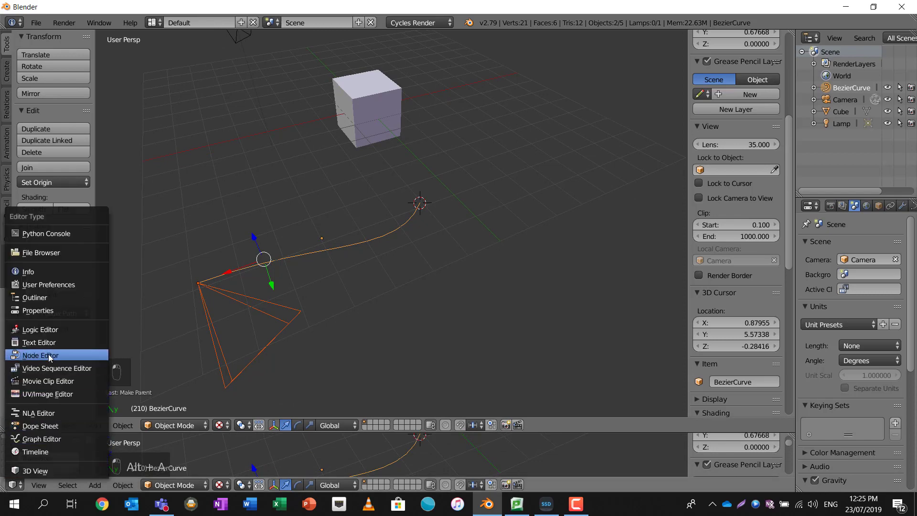
click(51, 452)
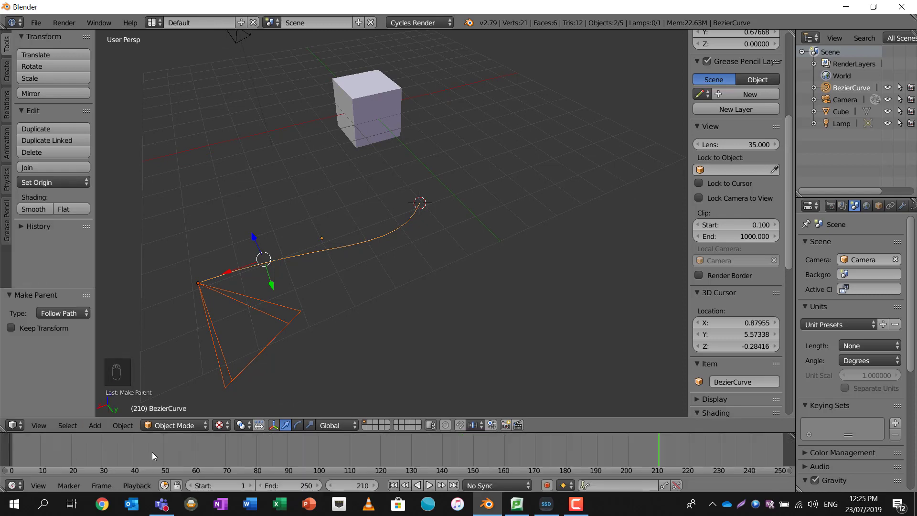
drag(660, 449, 11, 445)
middle_drag(440, 244, 491, 234)
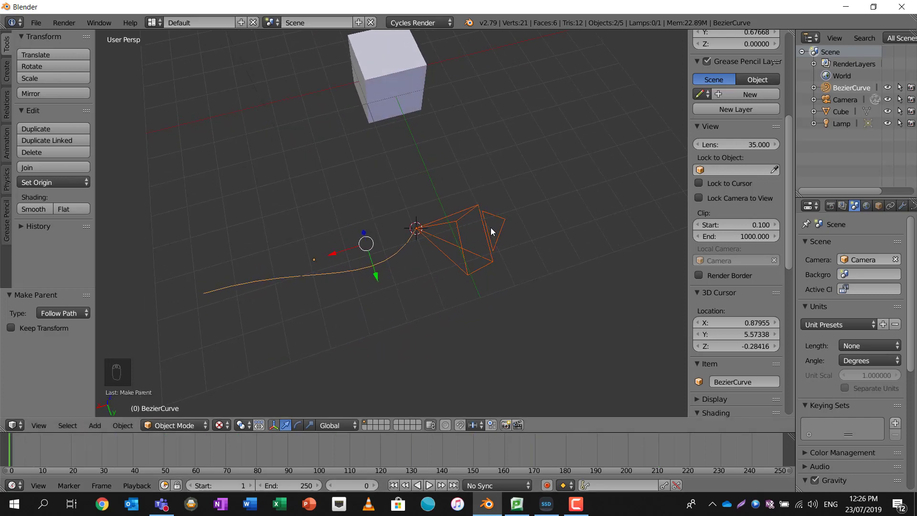
Look through the active camera, make Camera on a path the scene's active camera, and return to a user perspective of the scene.
key(KP_0)
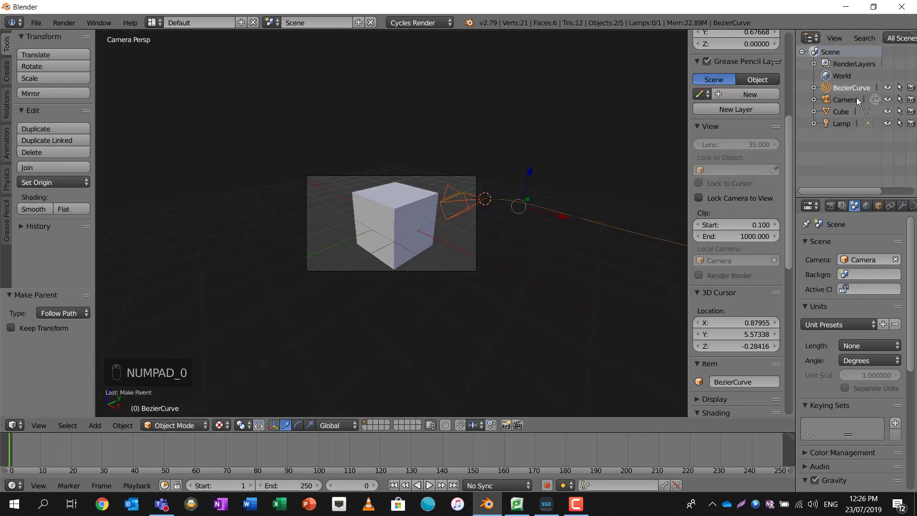
click(861, 260)
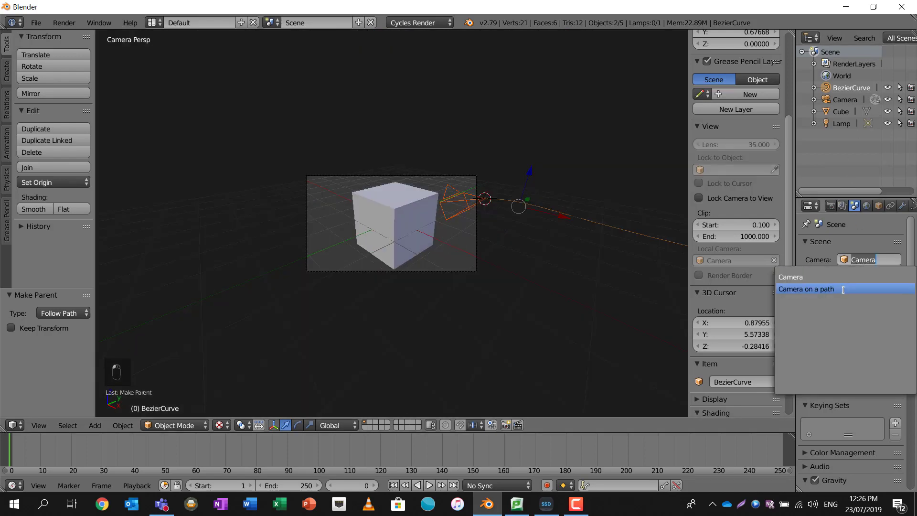
click(844, 289)
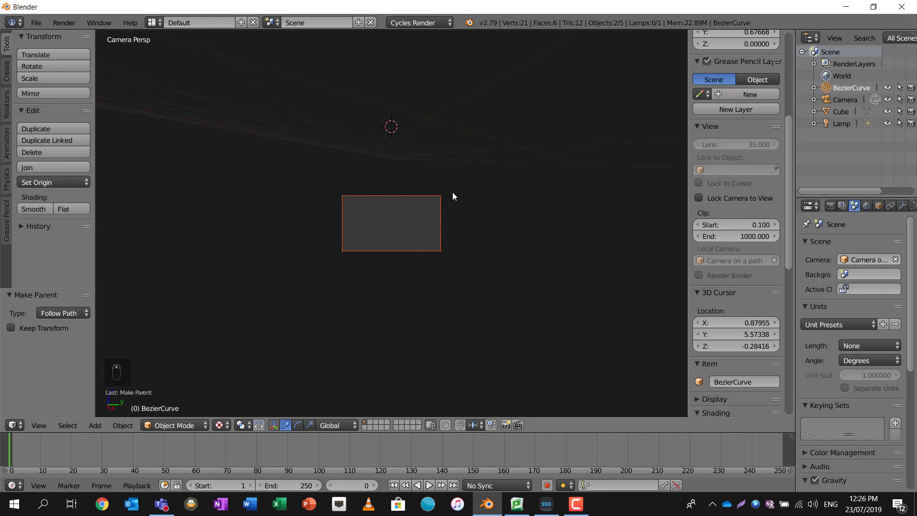
middle_drag(452, 192, 279, 170)
scroll(449, 194, down, 6)
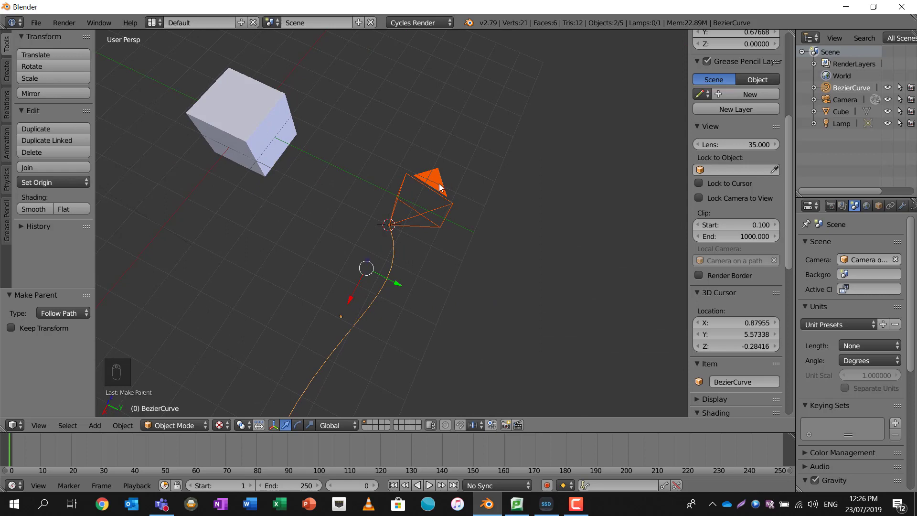
Add a Clamp To constraint to the Bezier curve and open its target choices.
click(892, 206)
click(834, 247)
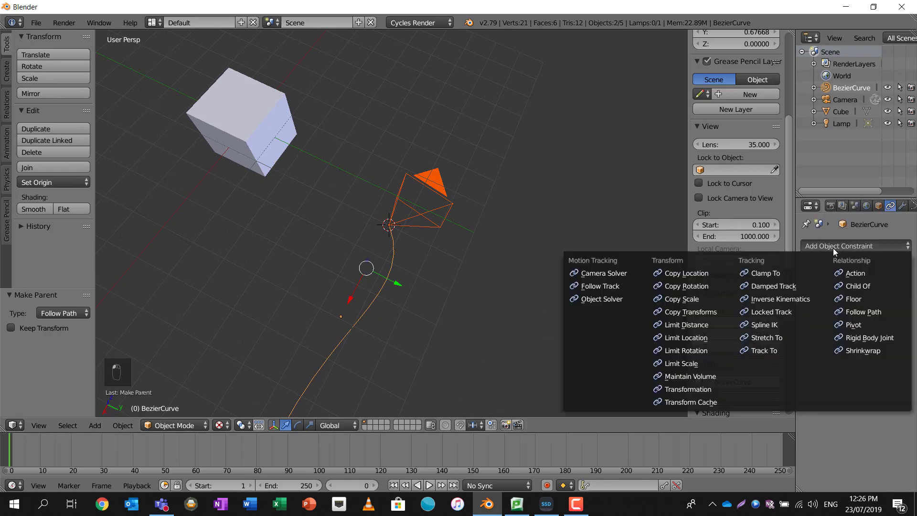
click(796, 273)
click(870, 286)
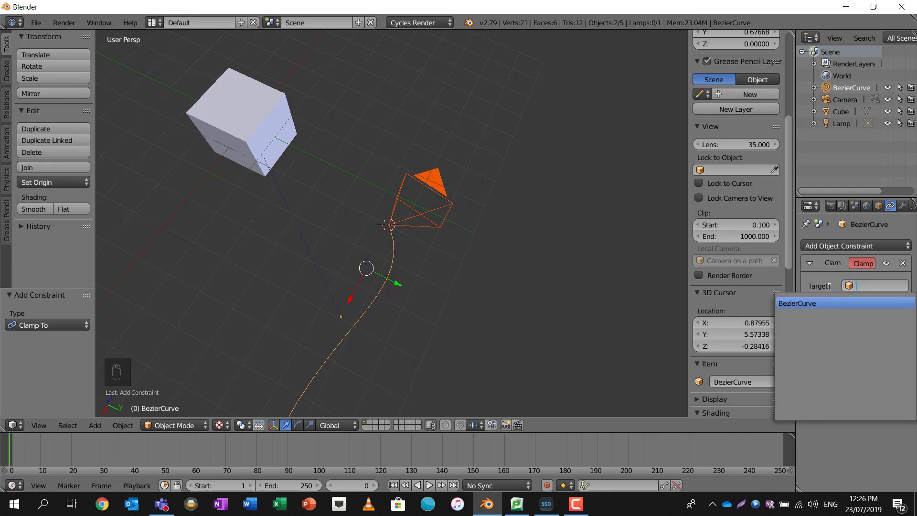
Add a Plain Axes empty and move it into the centre of the cube.
right_click(239, 120)
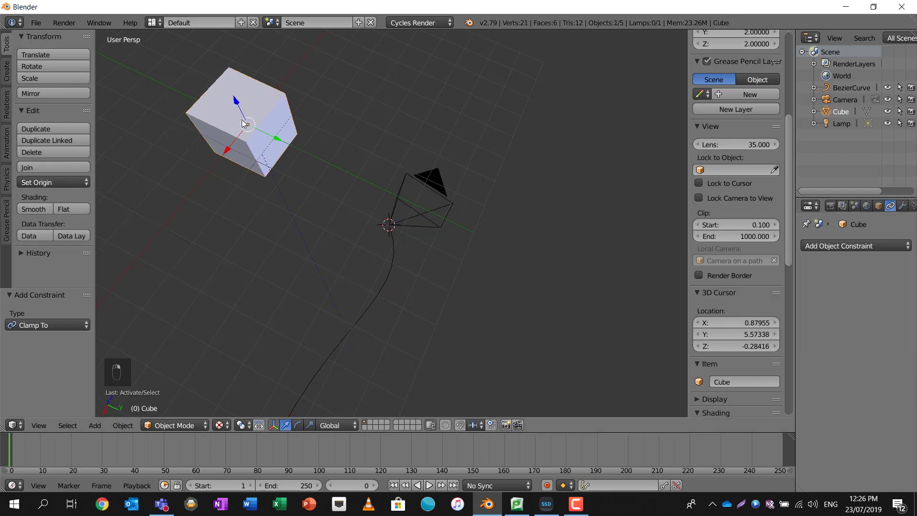
key(shift+a)
mouse_move(250, 125)
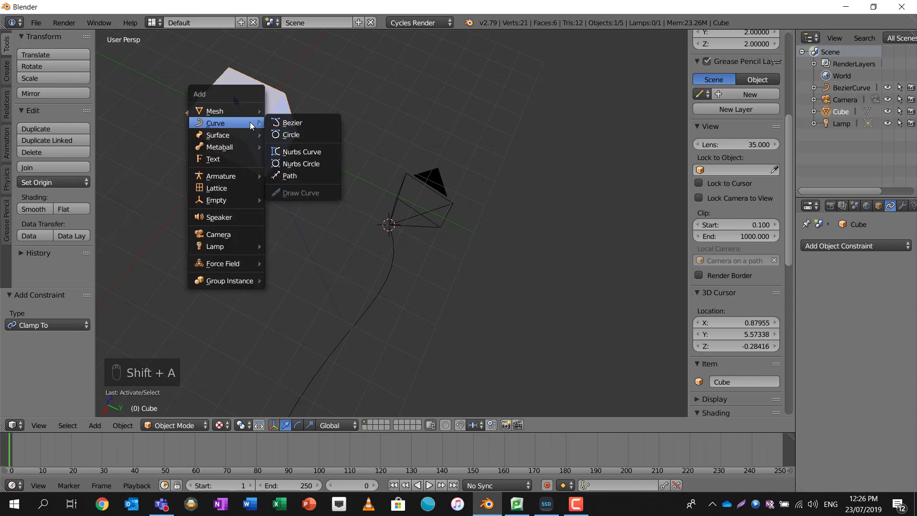
mouse_move(238, 199)
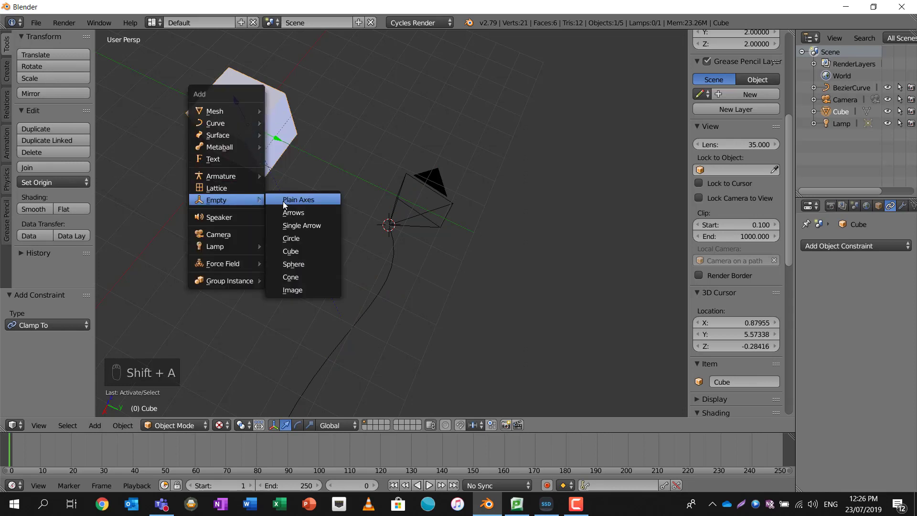
click(284, 202)
mouse_move(408, 212)
middle_down()
mouse_move(412, 168)
mouse_move(397, 199)
middle_up()
drag(420, 235, 230, 187)
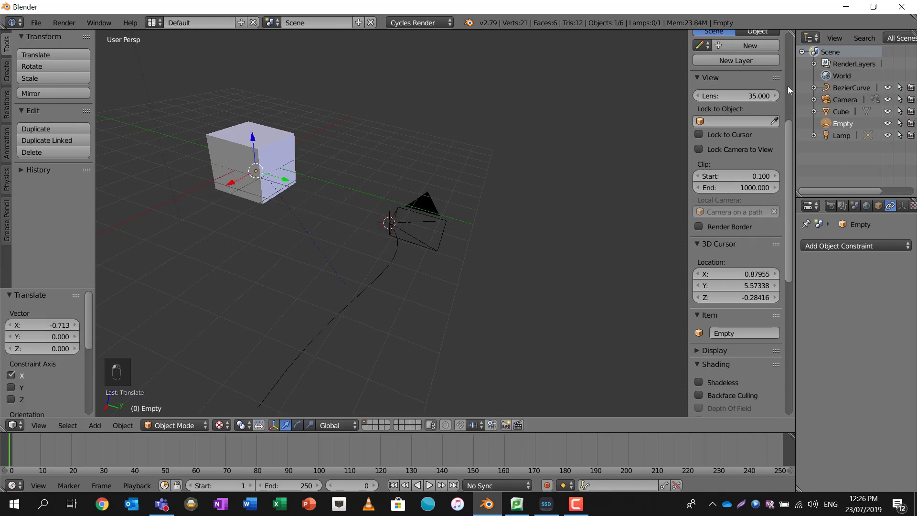
Rename the empty as AAA.
double_click(832, 123)
text(AAA)
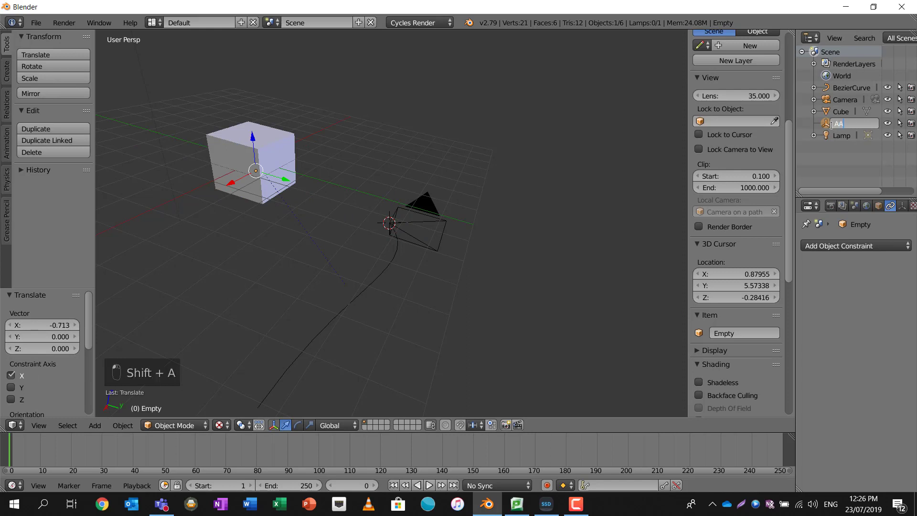
key(Return)
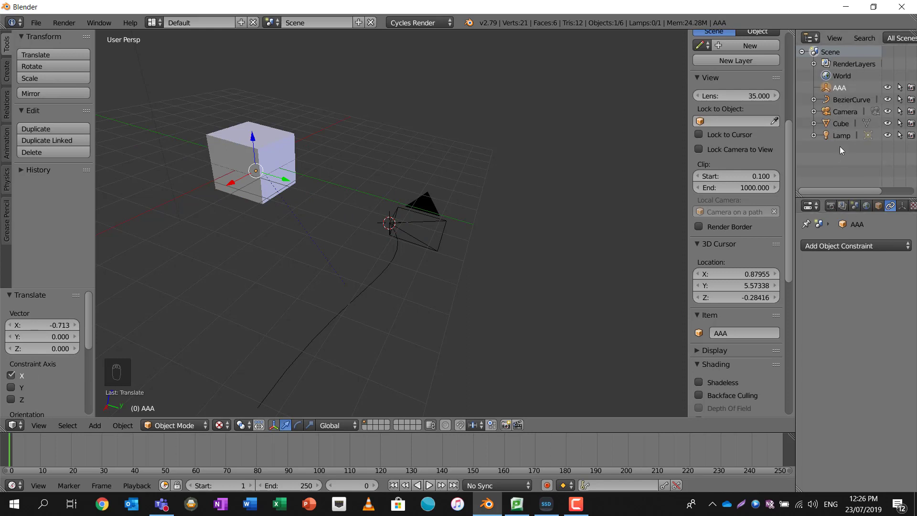
Expand the Bezier curve's hierarchy and select the Camera on a path object nested beneath it.
click(838, 101)
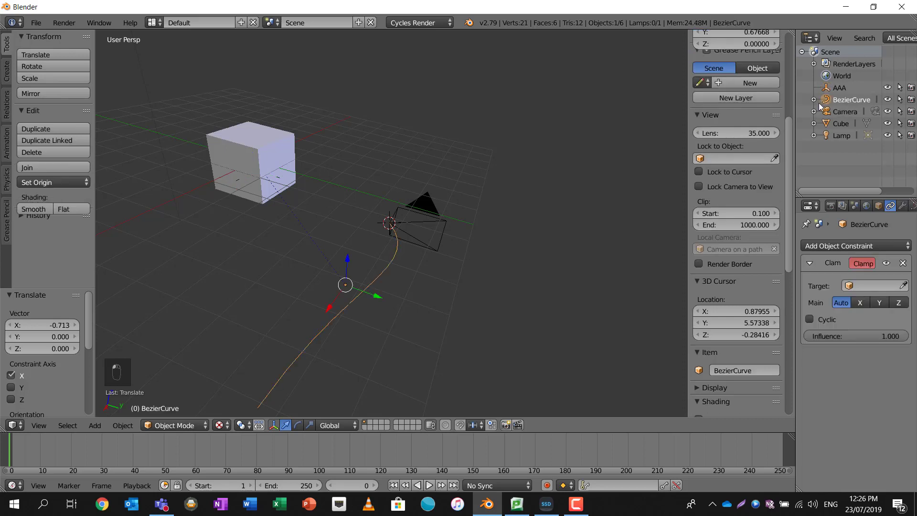
click(815, 99)
click(853, 136)
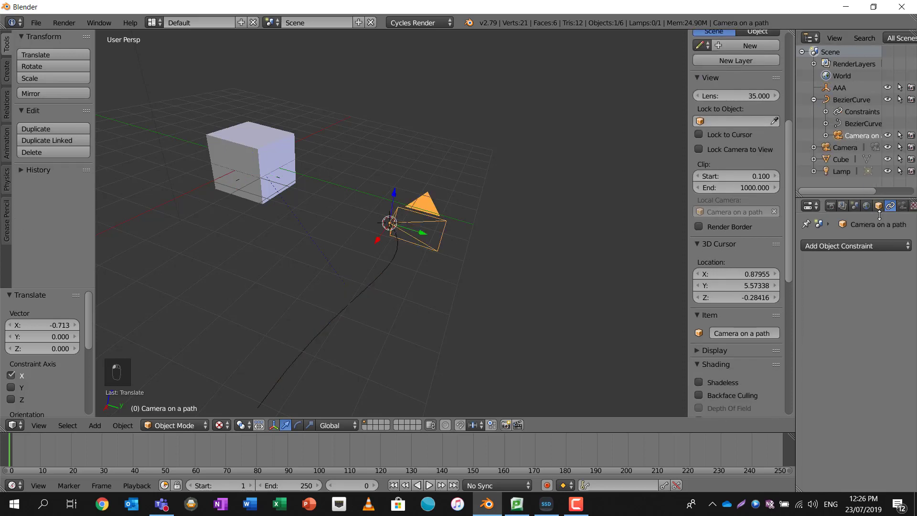
Try a Clamp To constraint on the path camera, check its target choices, and delete the constraint.
click(852, 245)
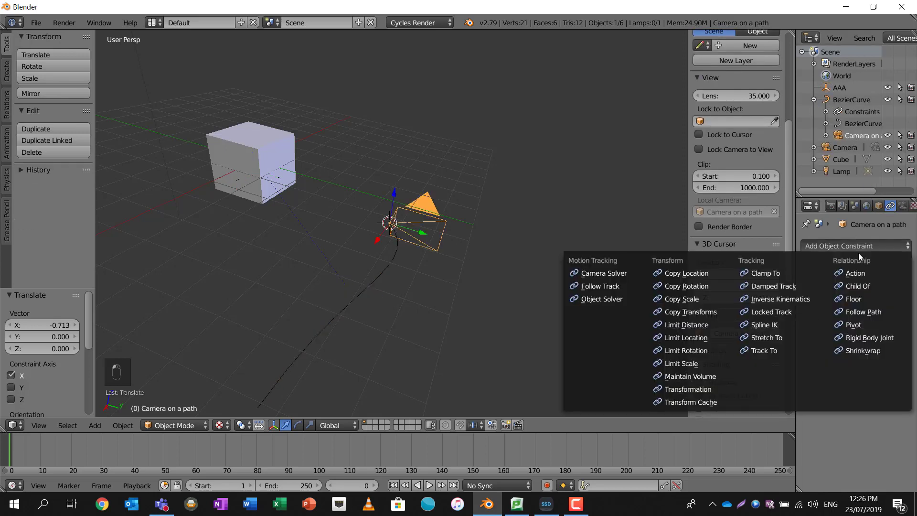
click(755, 273)
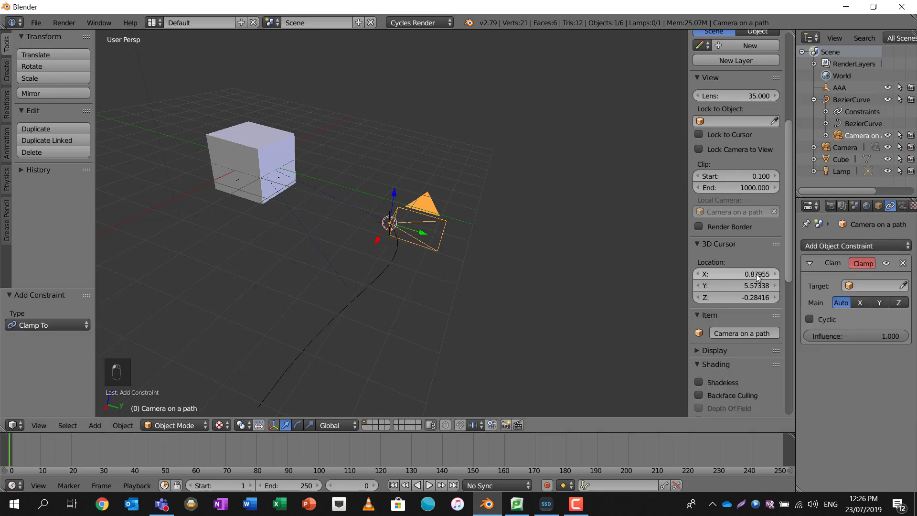
click(867, 287)
click(836, 282)
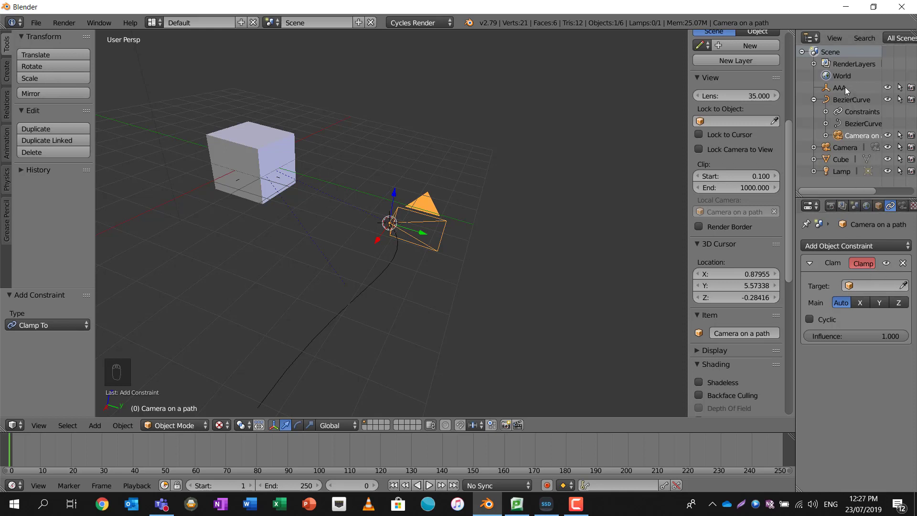
click(879, 286)
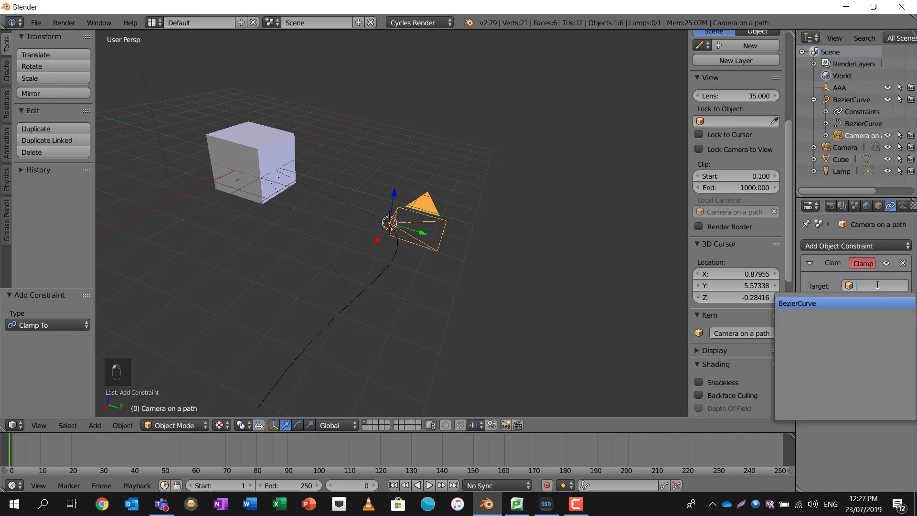
click(903, 263)
Add a Track To constraint to the path camera with the AAA empty as its target.
click(858, 247)
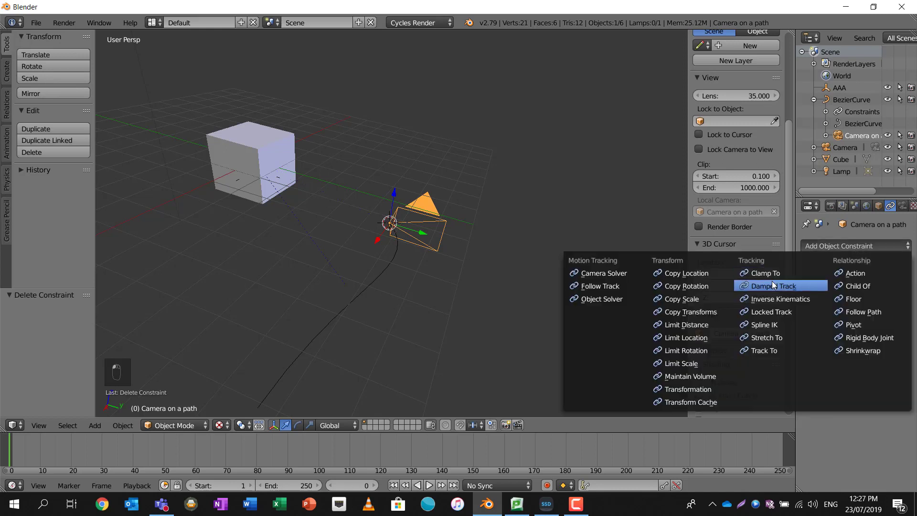
click(770, 351)
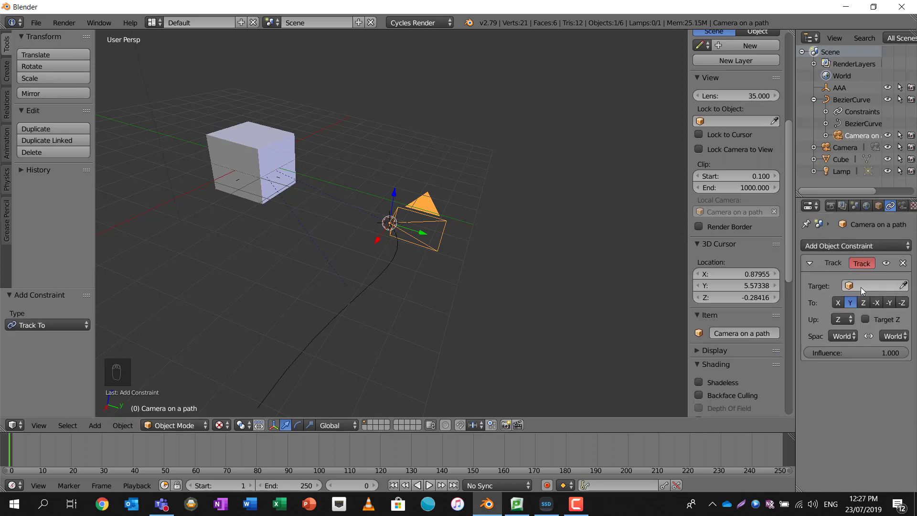
click(861, 286)
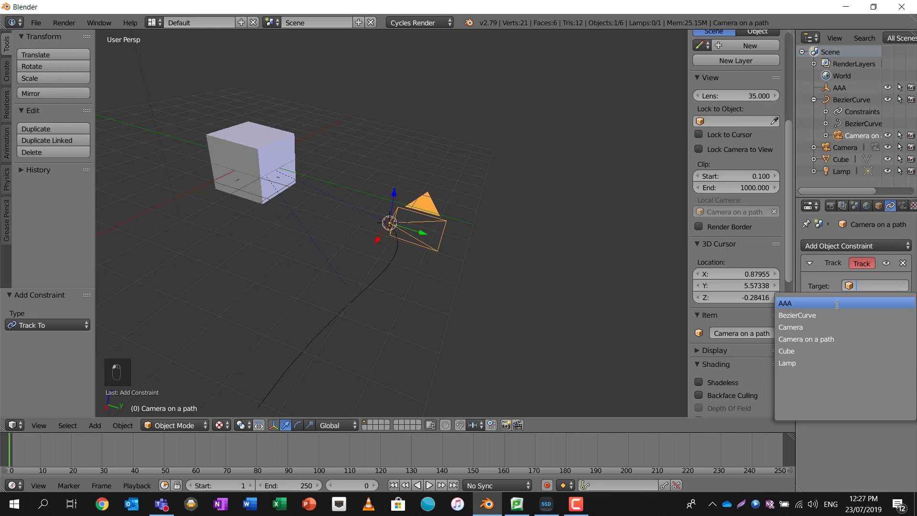
click(808, 303)
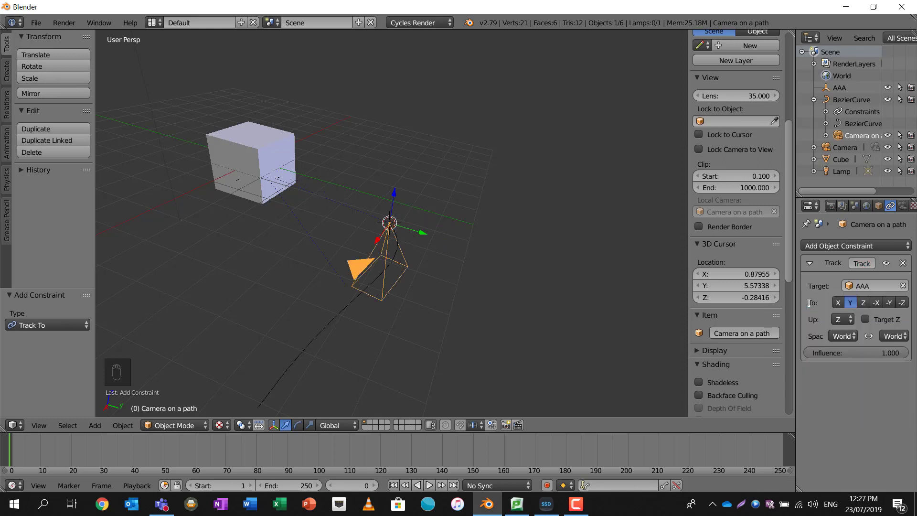
Set the Track To constraint's To axis to -Z and its Up axis to Y so the camera points at the cube.
middle_drag(414, 259, 387, 258)
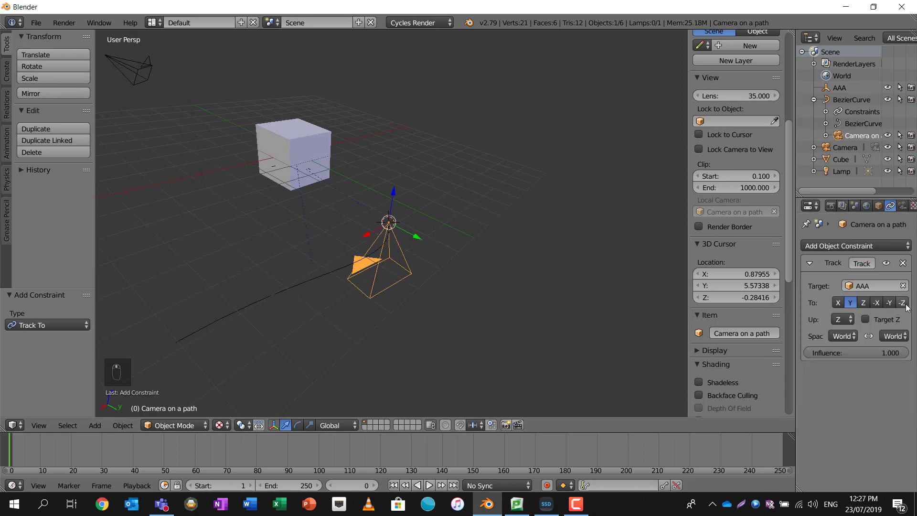
click(903, 303)
click(842, 319)
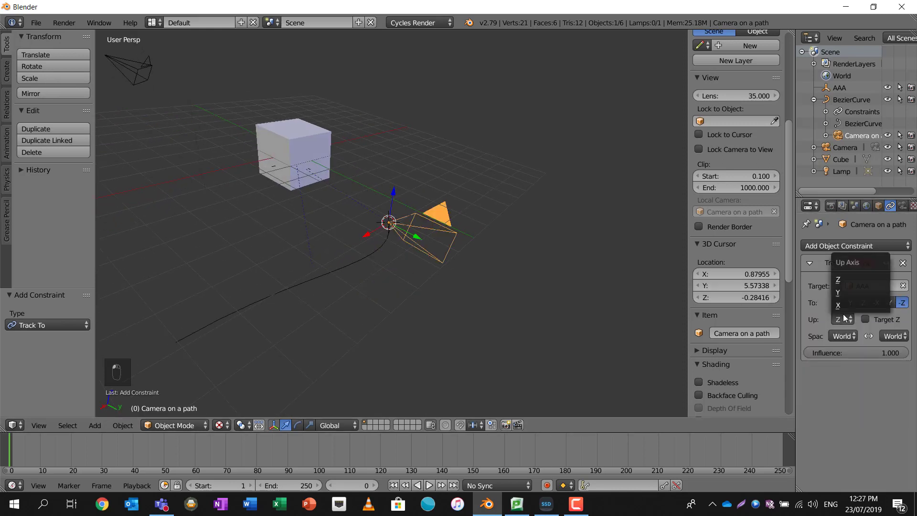
click(848, 295)
middle_drag(484, 269, 437, 232)
scroll(391, 221, down, 1)
scroll(391, 222, up, 1)
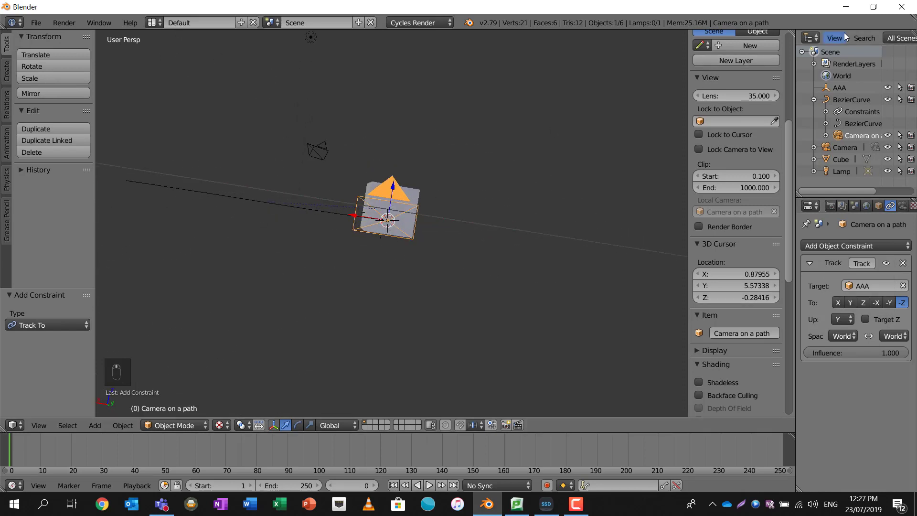
Test the tracking by moving the AAA empty about -0.142 in X, 0.009 in Y and 0.416 in Z.
click(841, 88)
key(g)
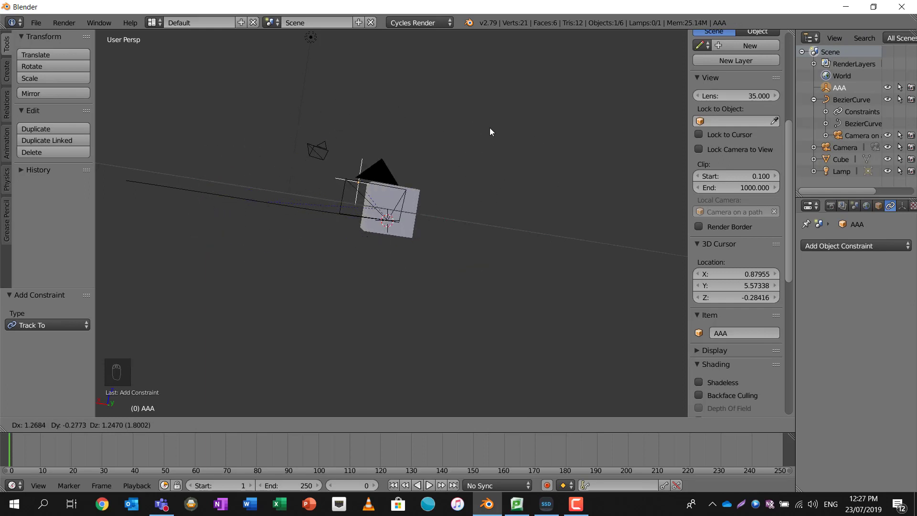
click(459, 146)
middle_drag(459, 146, 446, 303)
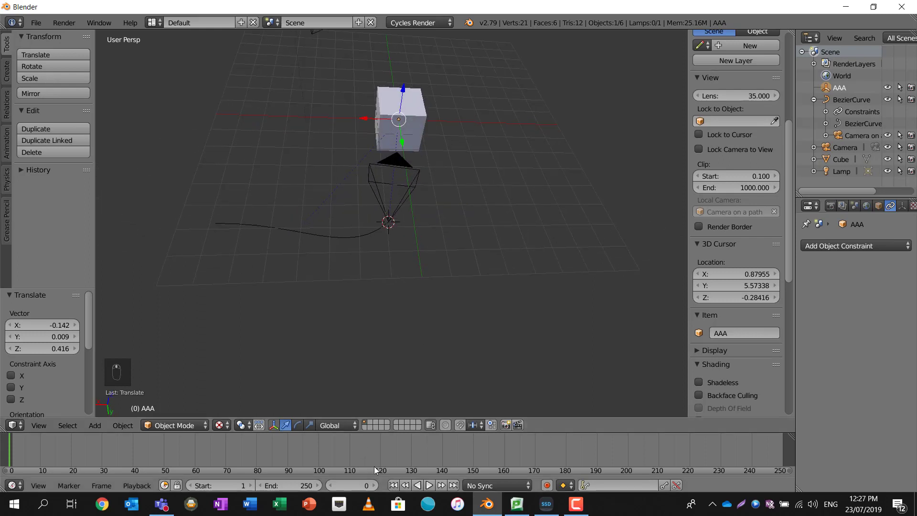
Play the animation, look through the path camera to check its tracking of the cube, and stop the playback.
click(429, 485)
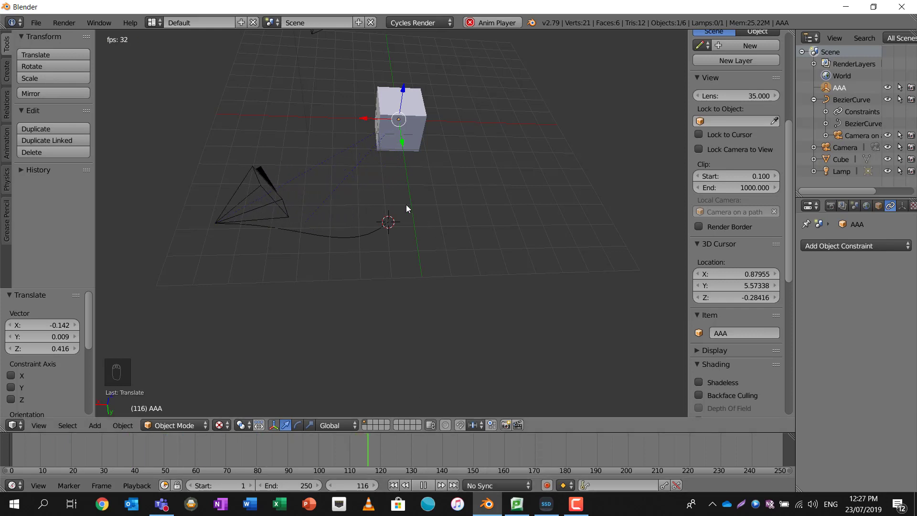
key(KP_0)
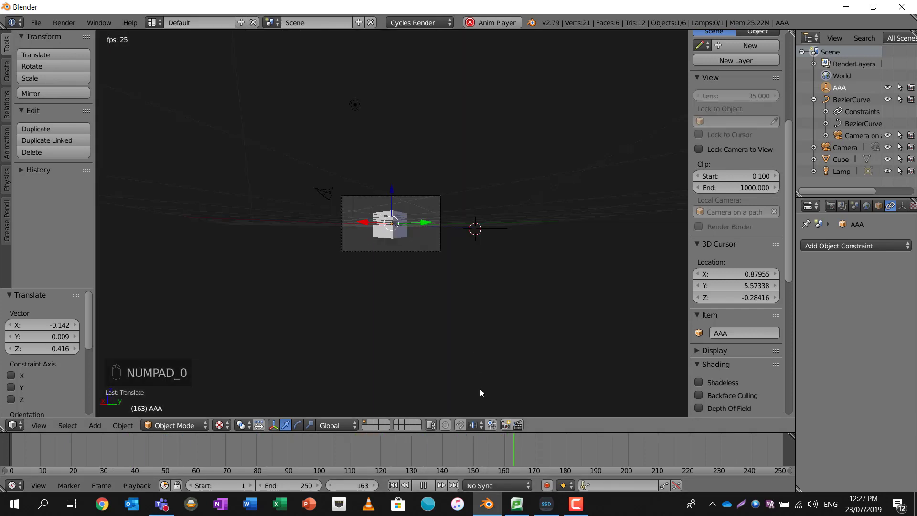
click(423, 485)
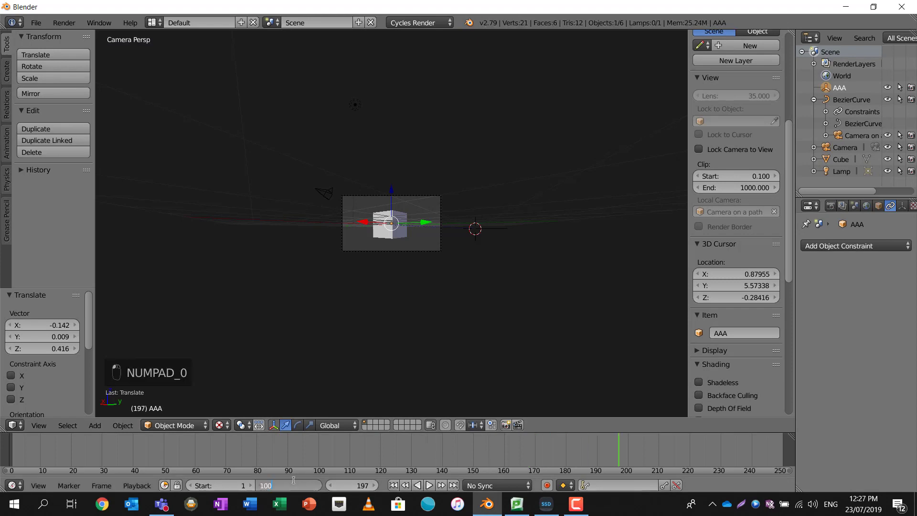
Set the animation's end frame to 100 and jump back to the first frame.
key(Return)
click(393, 486)
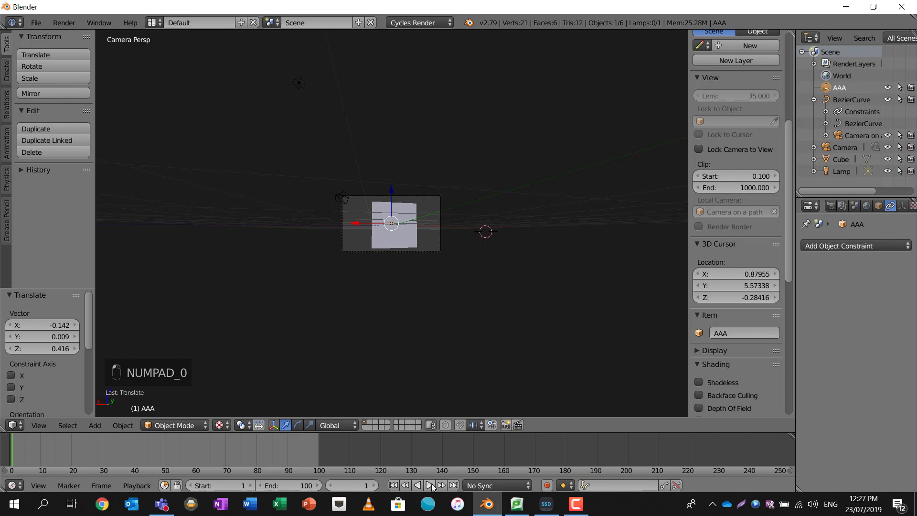
Replay the shortened animation through an enlarged camera view, stop it, and return to a user perspective of the scene.
click(430, 485)
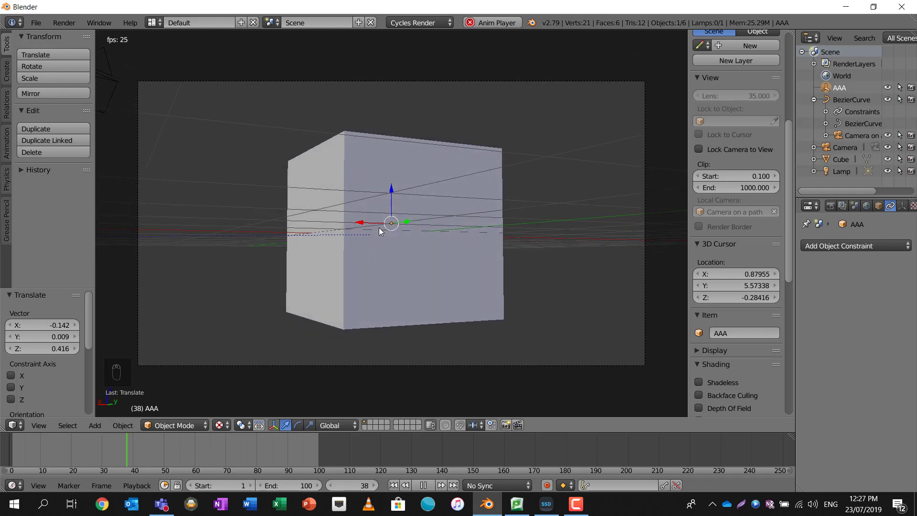
key(d)
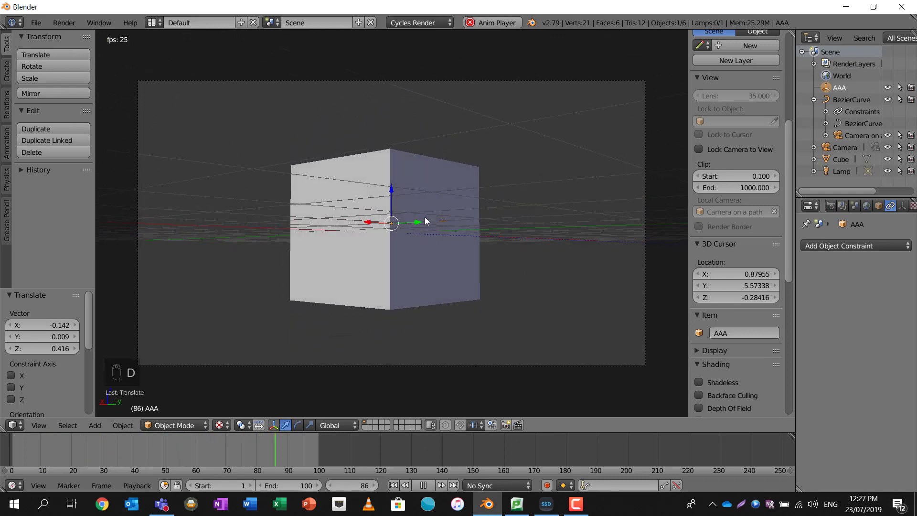
click(423, 486)
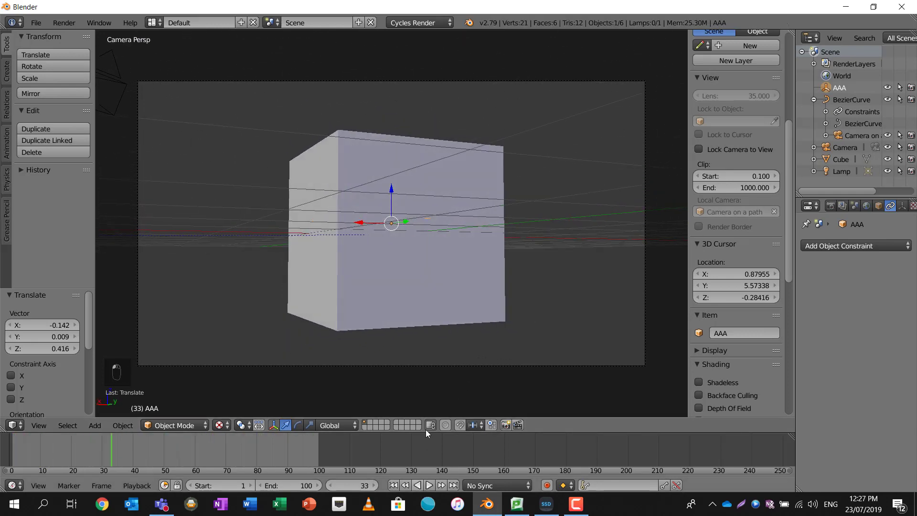
scroll(449, 238, up, 3)
middle_drag(449, 238, 453, 259)
scroll(393, 237, down, 7)
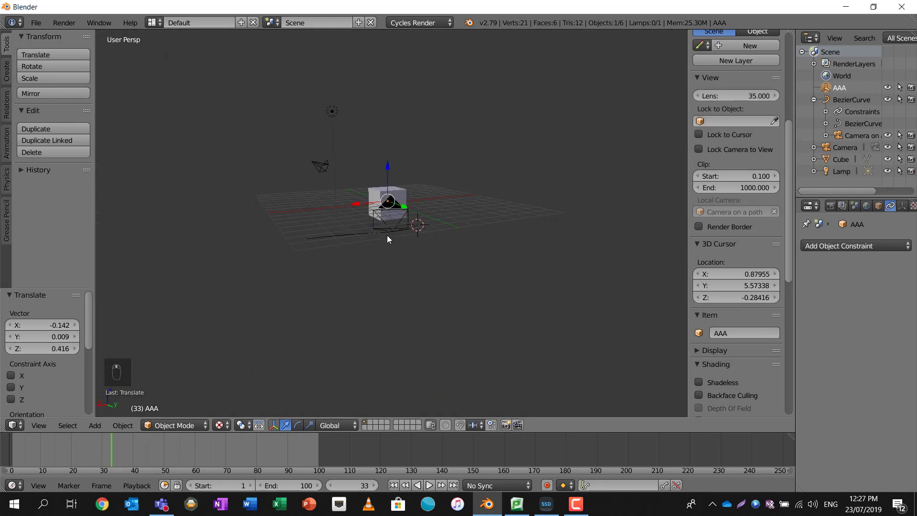
In Edit Mode, move the Bezier curve's free end point about 1.16 in X, -3.78 in Y and 1.47 in Z, and rotate its handles about 75.8°.
middle_drag(387, 235, 404, 280)
right_click(374, 260)
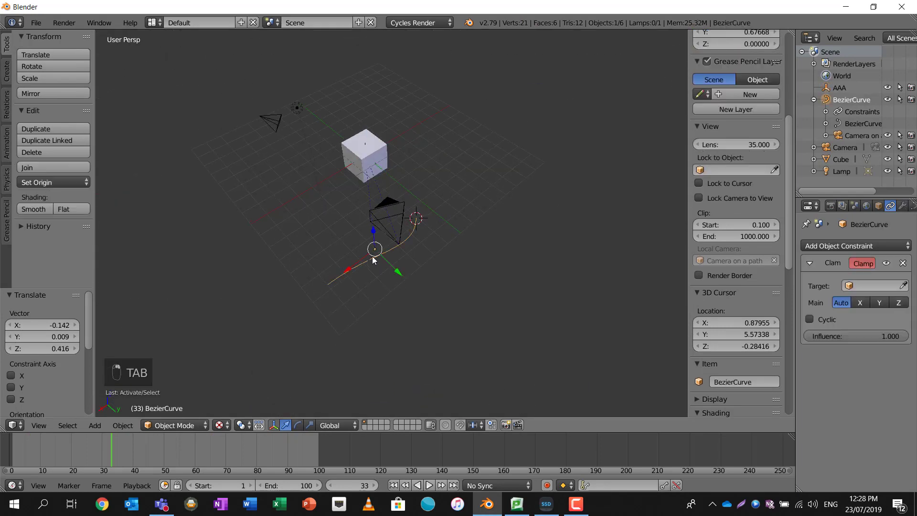
key(Tab)
right_click(330, 285)
key(g)
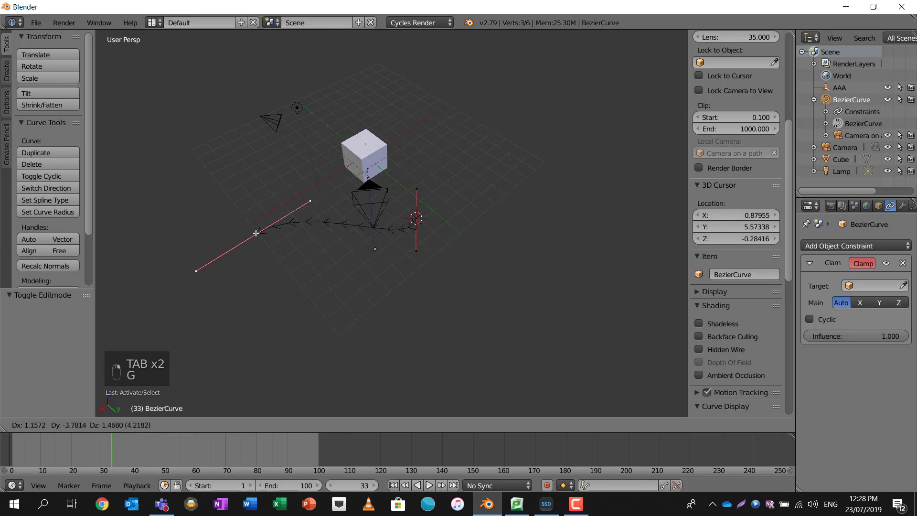
click(256, 233)
key(r)
click(323, 307)
Raise the curve's selected end point above the grid and rotate its handles by about -18.8°.
middle_drag(324, 307, 366, 216)
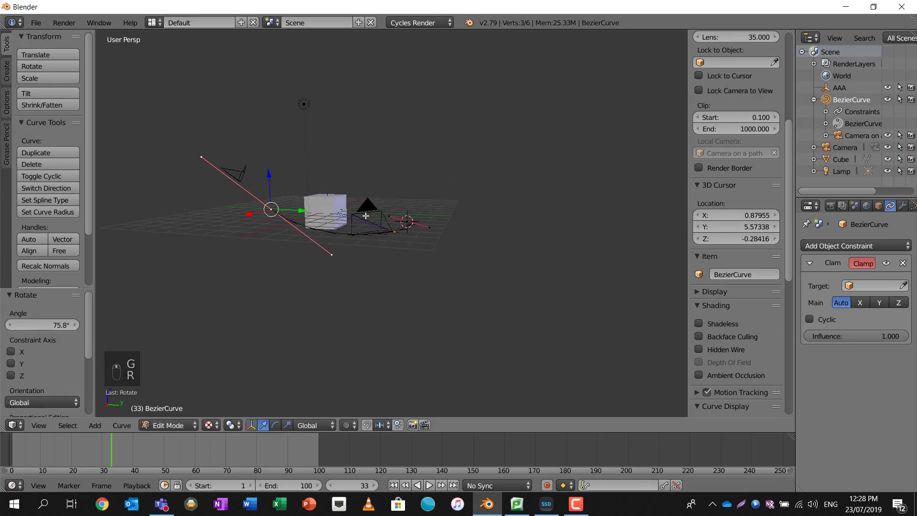
key(g)
click(365, 148)
middle_drag(365, 148, 406, 157)
key(r)
click(417, 99)
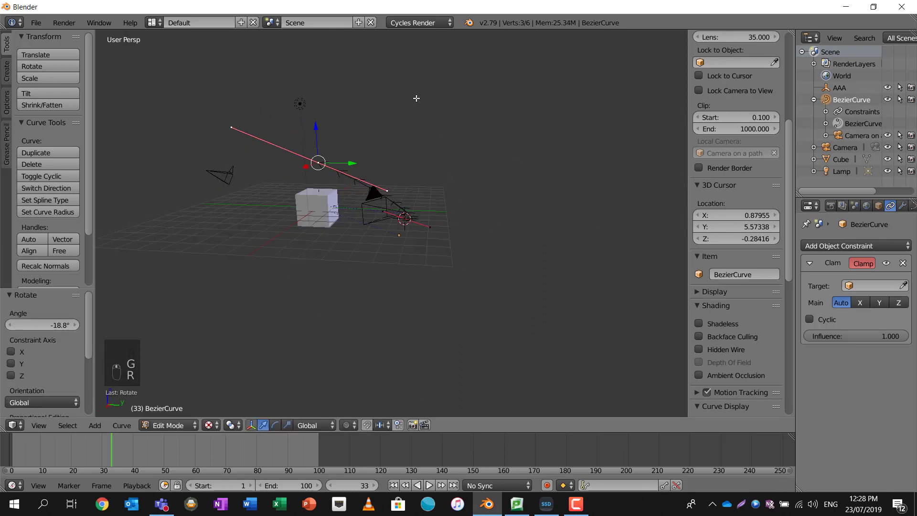
Extrude a new curve point from the selected end, about 0.610 in X, -6.368 in Y and 0.733 in Z.
key(e)
click(228, 78)
middle_drag(338, 128, 417, 227)
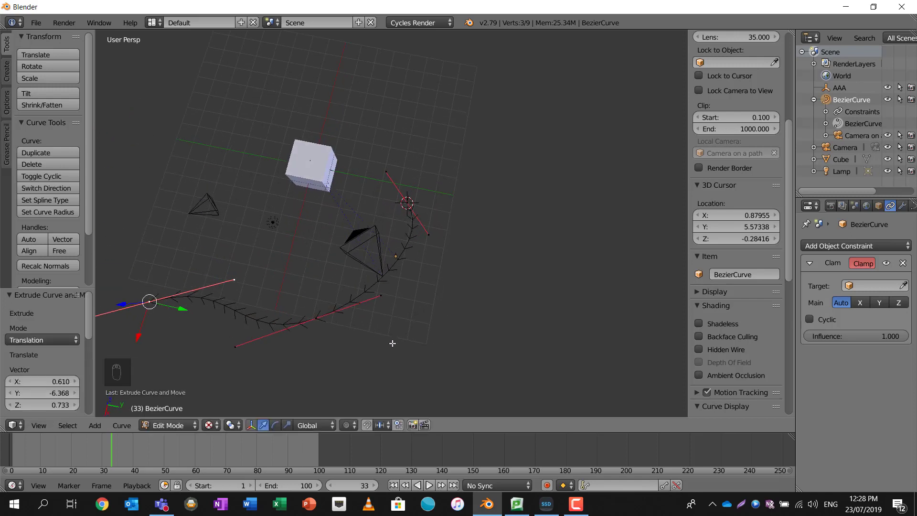
Play the animation from the first frame to check the camera's travel along the extended curve, and stop the playback.
click(405, 485)
click(428, 485)
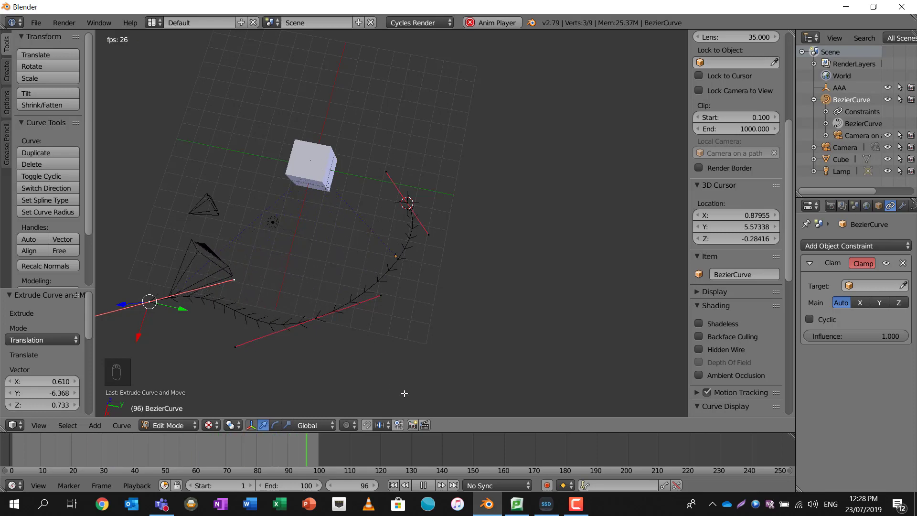
click(423, 486)
middle_drag(271, 233, 282, 222)
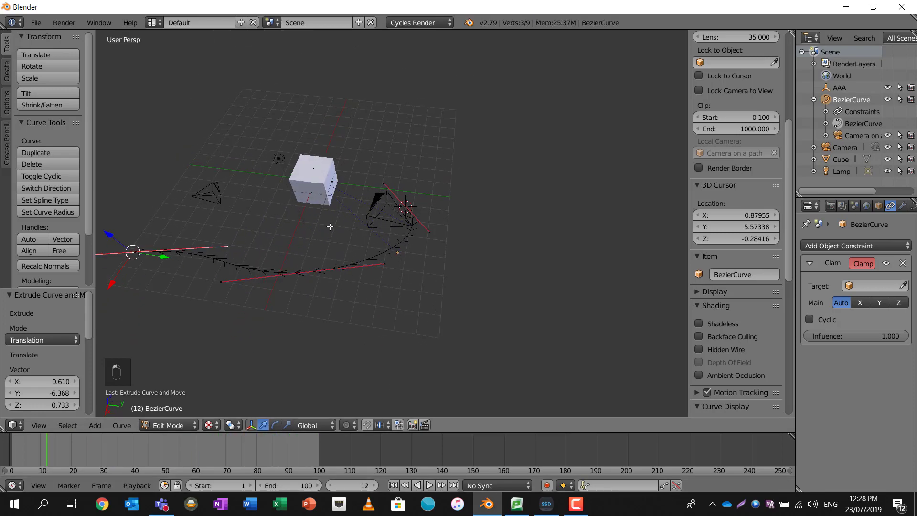
Look through the path camera, replay the animation from the first frame, and stop it.
key(KP_0)
scroll(418, 299, down, 5)
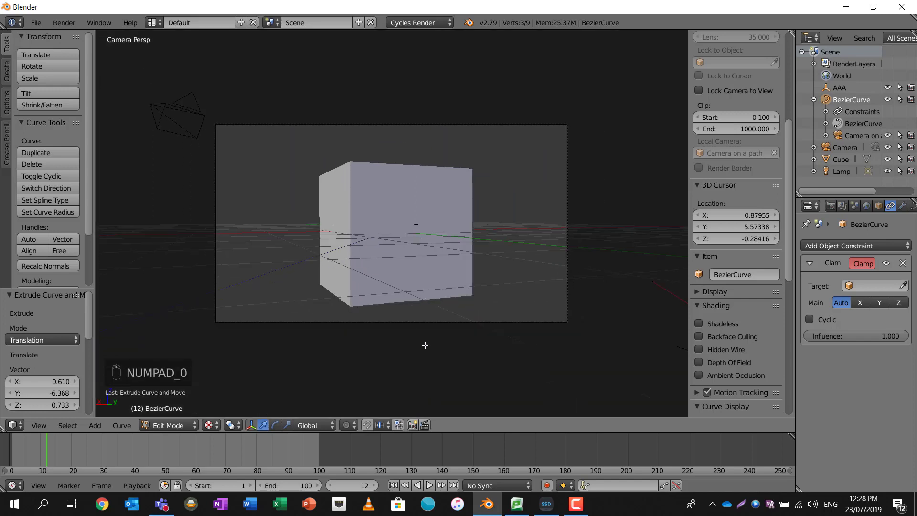
click(405, 486)
click(427, 486)
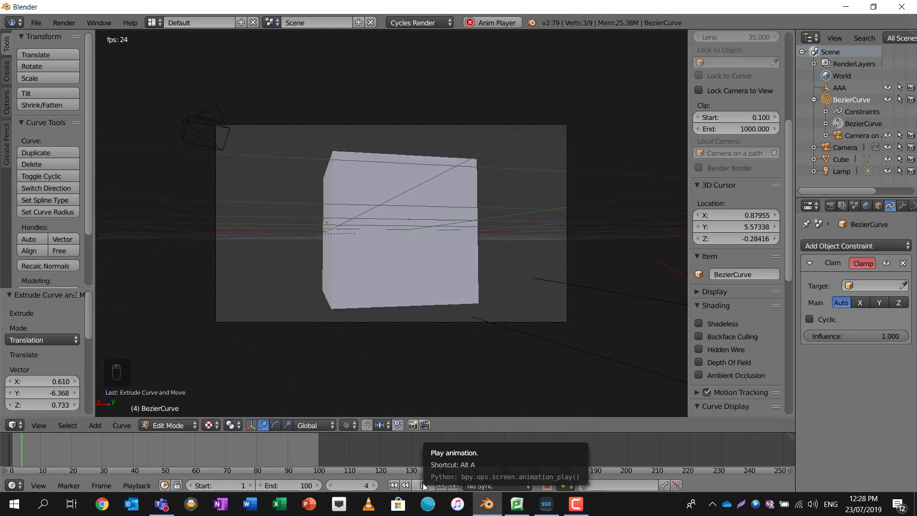
click(423, 486)
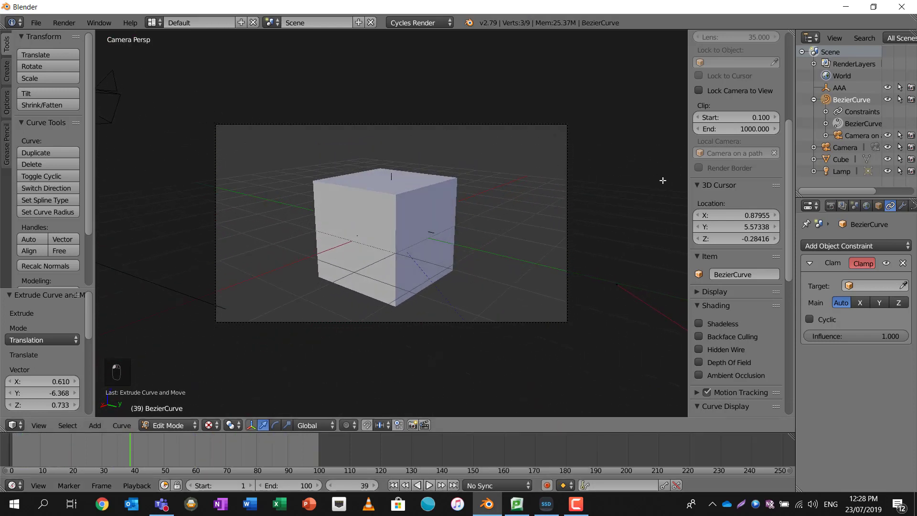
Show the render settings in a widened properties area and review the resolution, frame range, frame rate and output options.
click(833, 205)
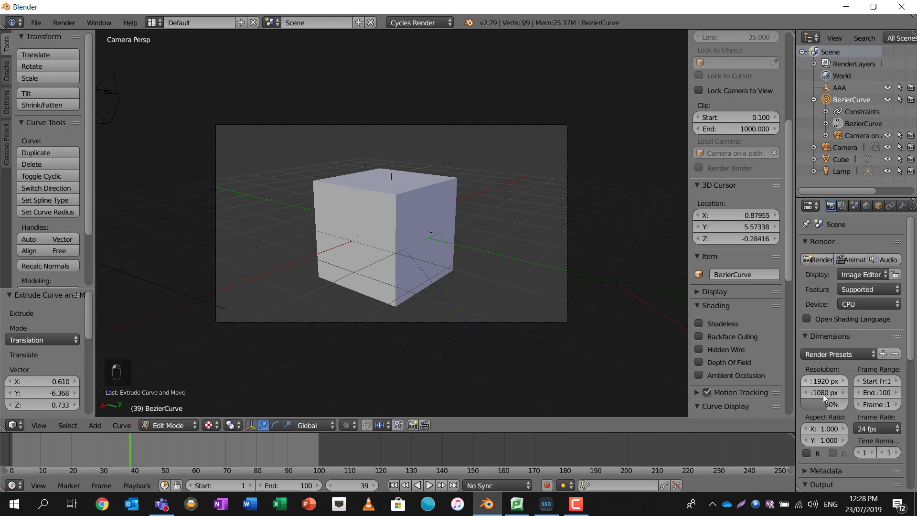
scroll(868, 374, down, 4)
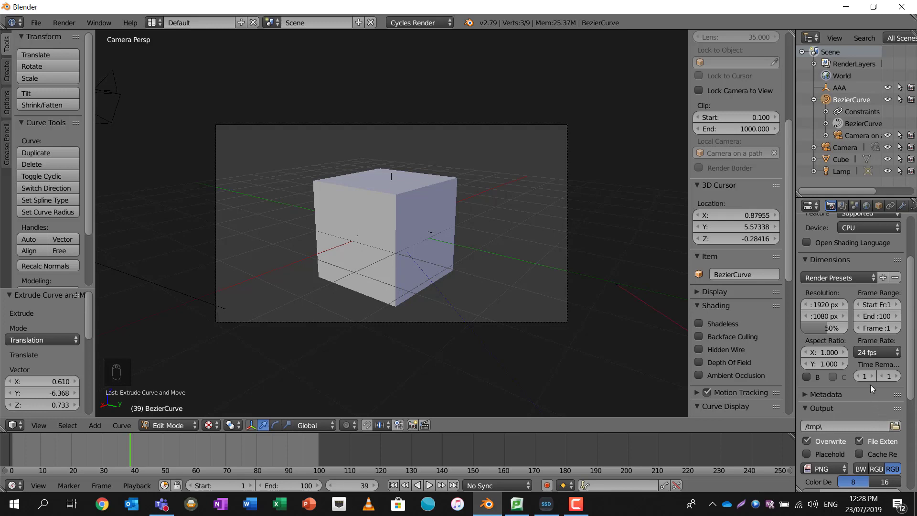
drag(772, 353, 692, 352)
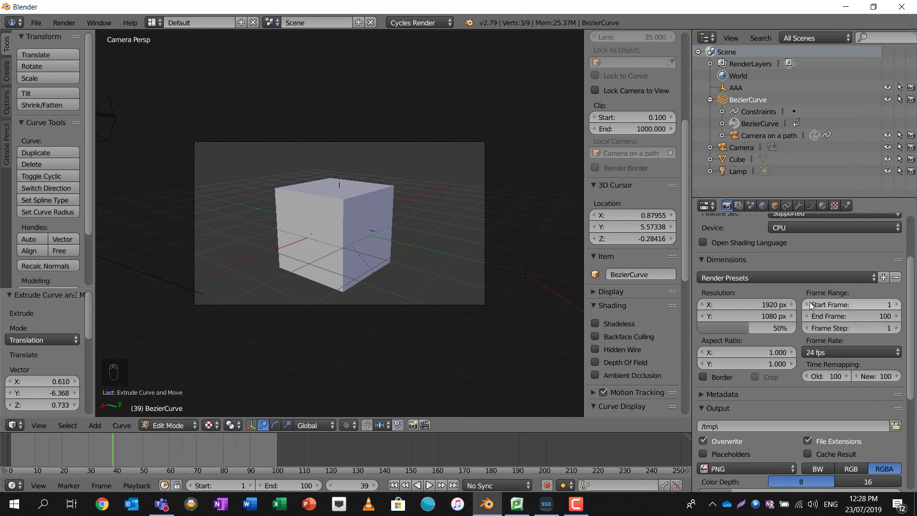
scroll(783, 339, down, 5)
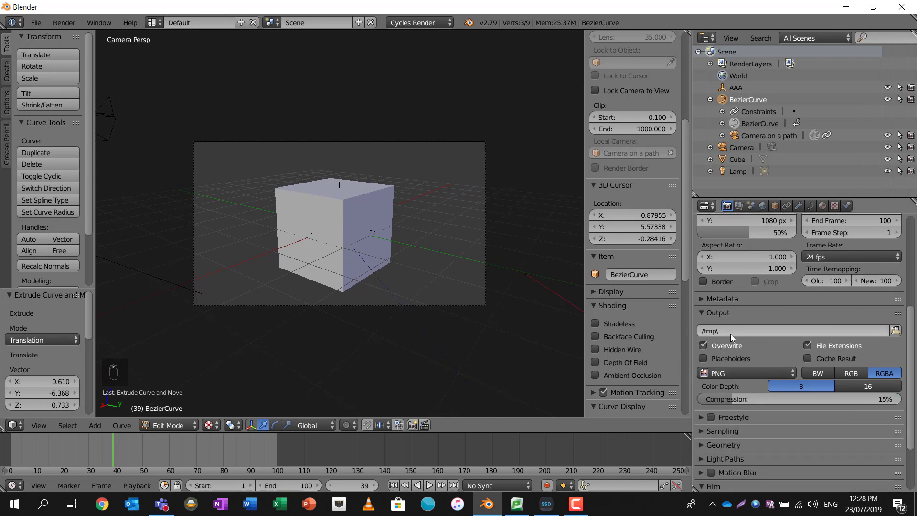
scroll(789, 282, up, 9)
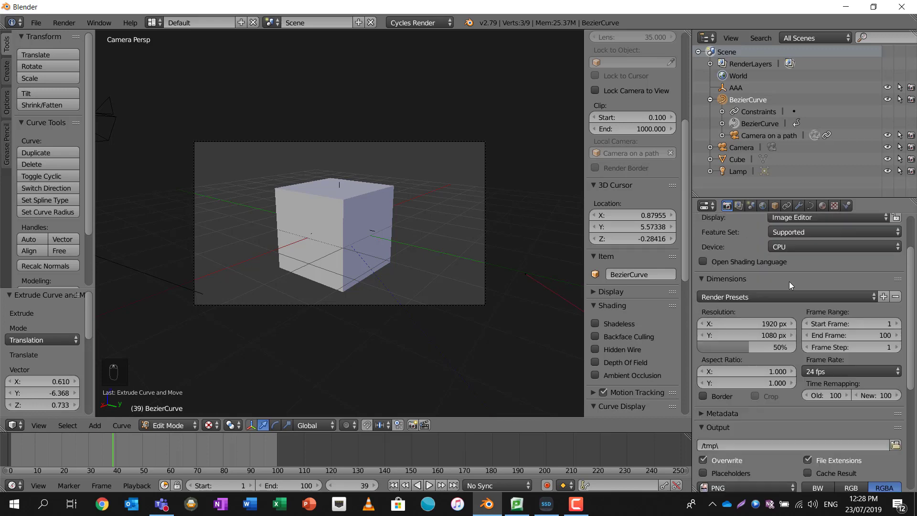
Set the scene's active camera to Camera and return to a user perspective.
click(751, 205)
click(803, 259)
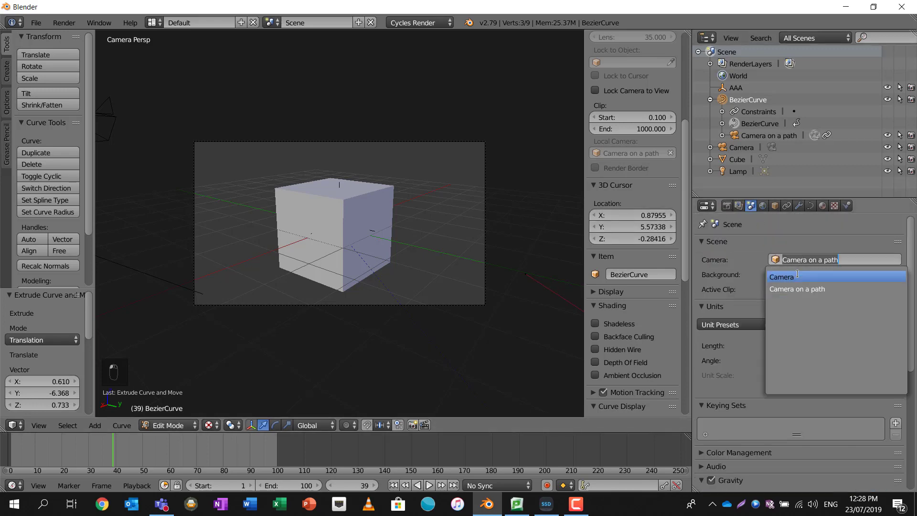
click(798, 275)
middle_drag(359, 230, 365, 229)
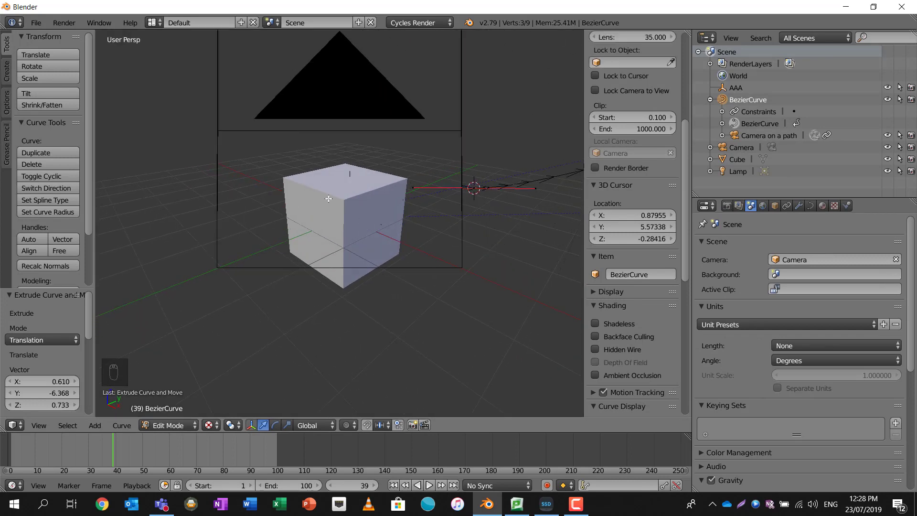
scroll(329, 198, down, 6)
scroll(335, 197, up, 6)
scroll(380, 216, down, 5)
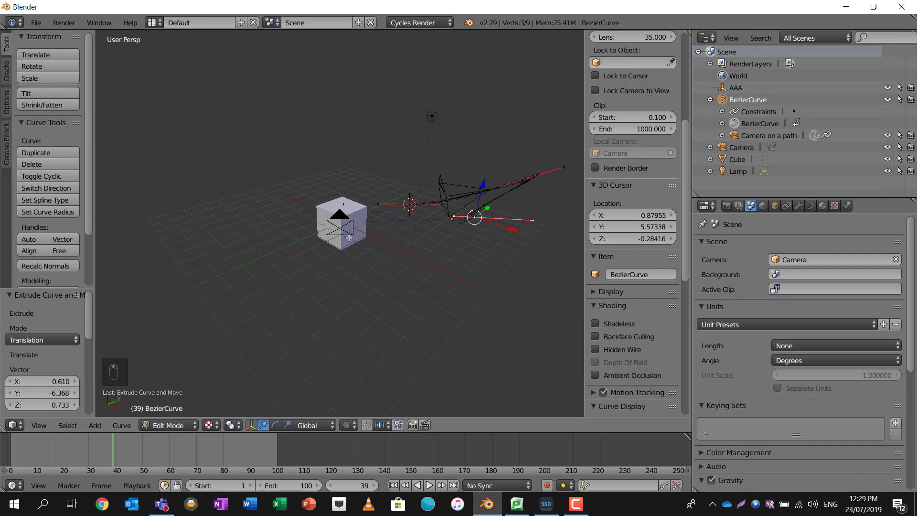
scroll(368, 230, up, 2)
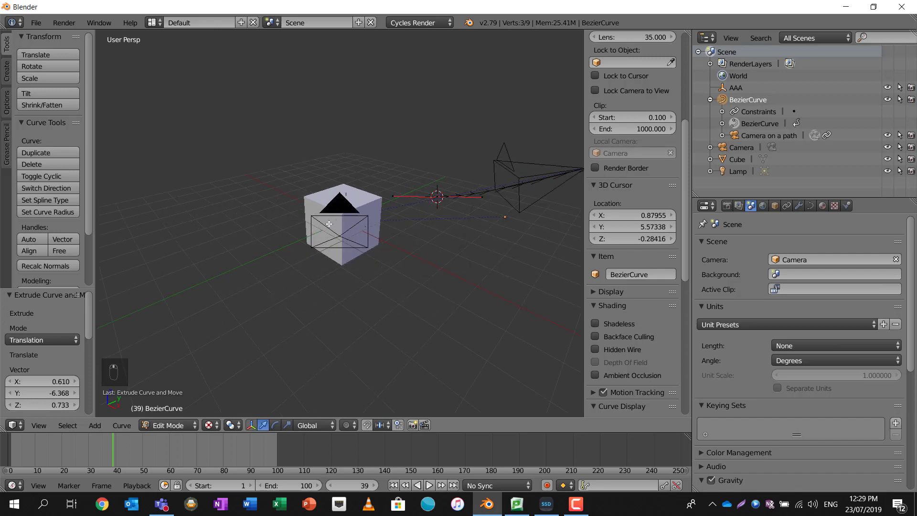
middle_drag(329, 224, 349, 219)
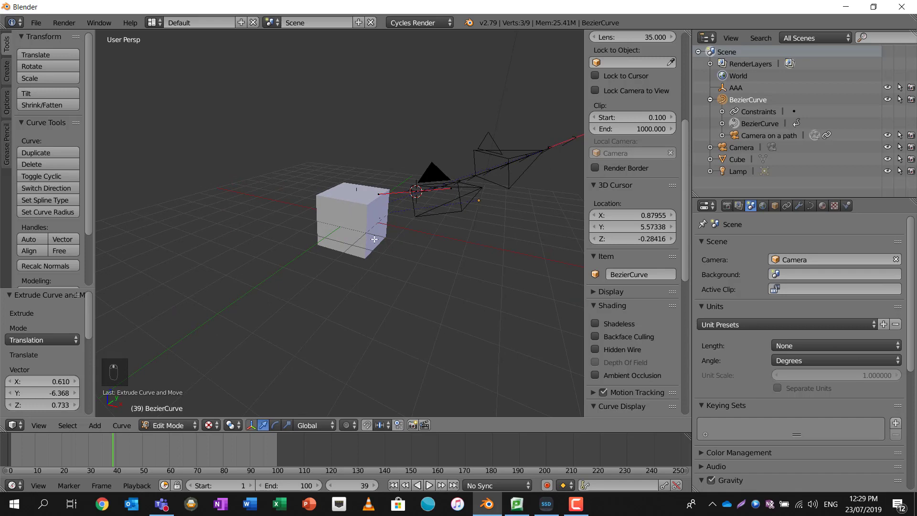
middle_drag(374, 239, 366, 242)
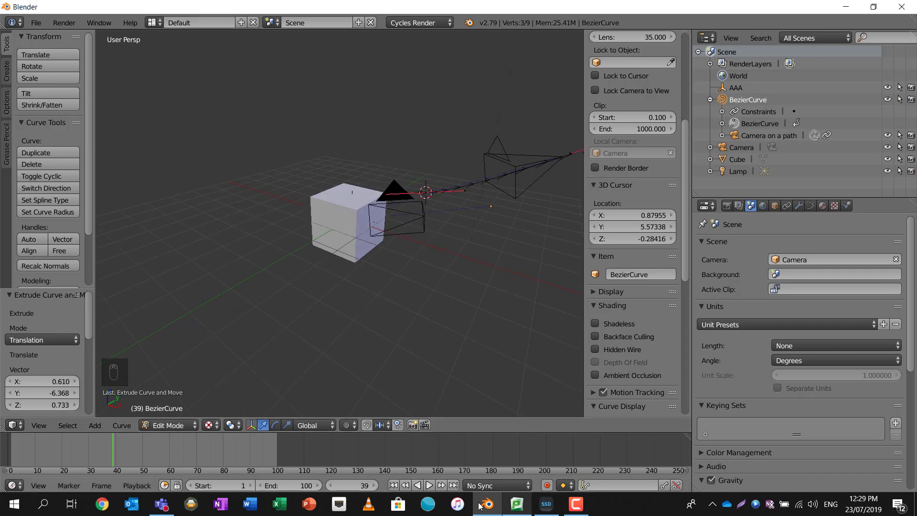
key(alt+Tab)
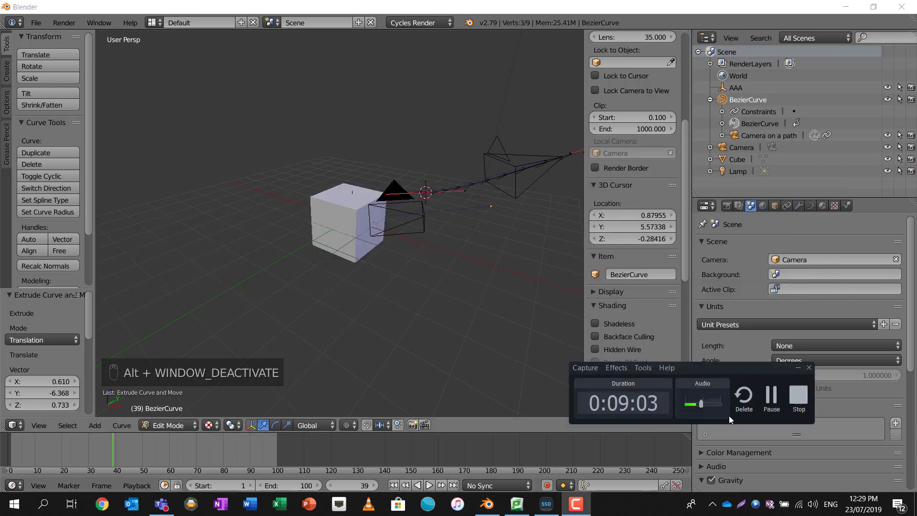